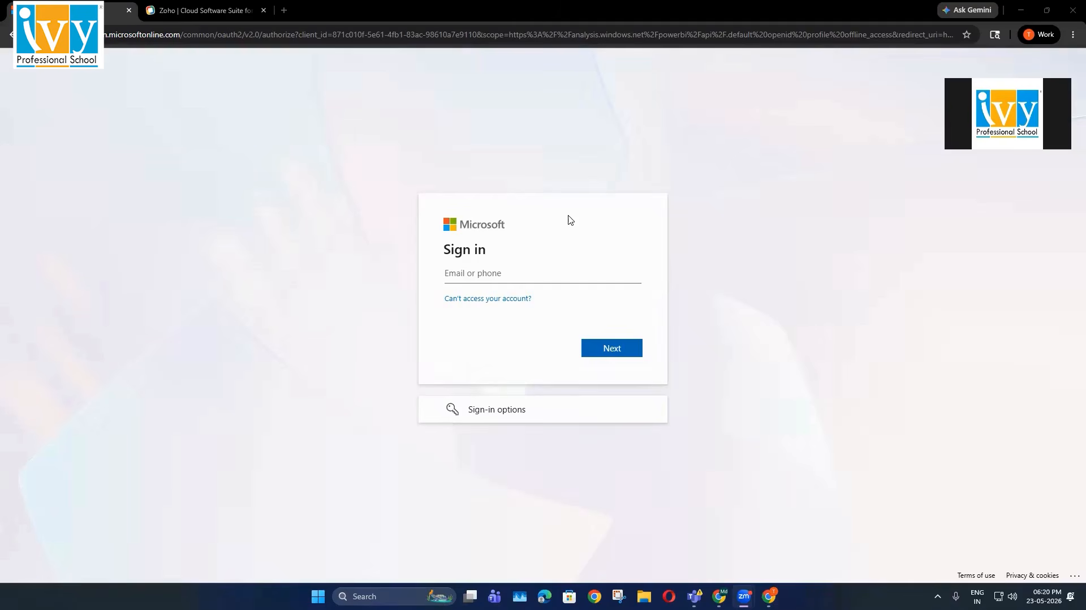
Search the web for 'power bi service' and open the Power BI sign-in page
click(131, 37)
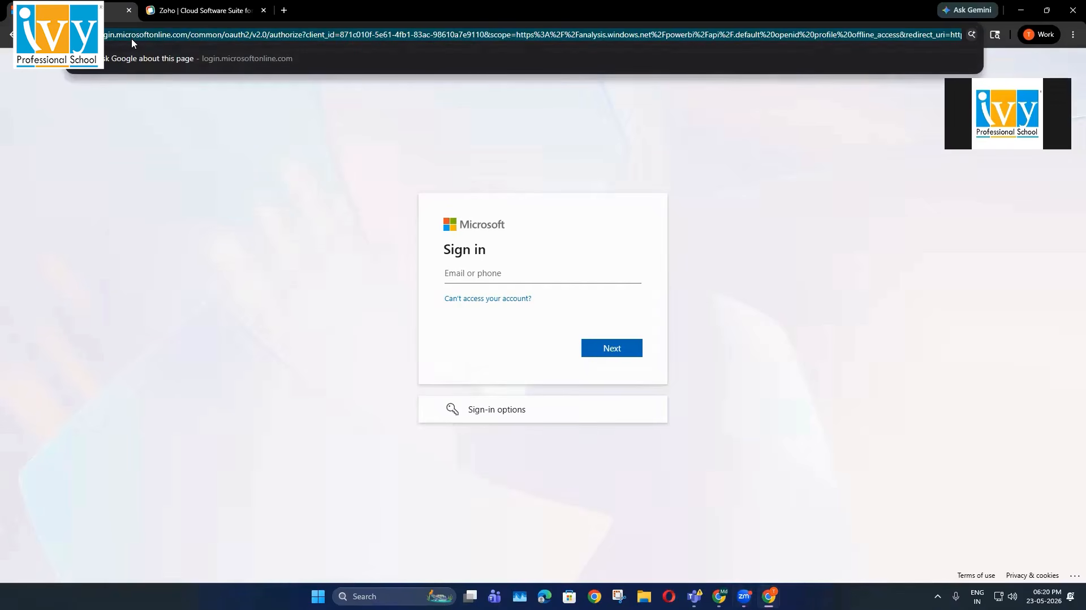
text(power bi service)
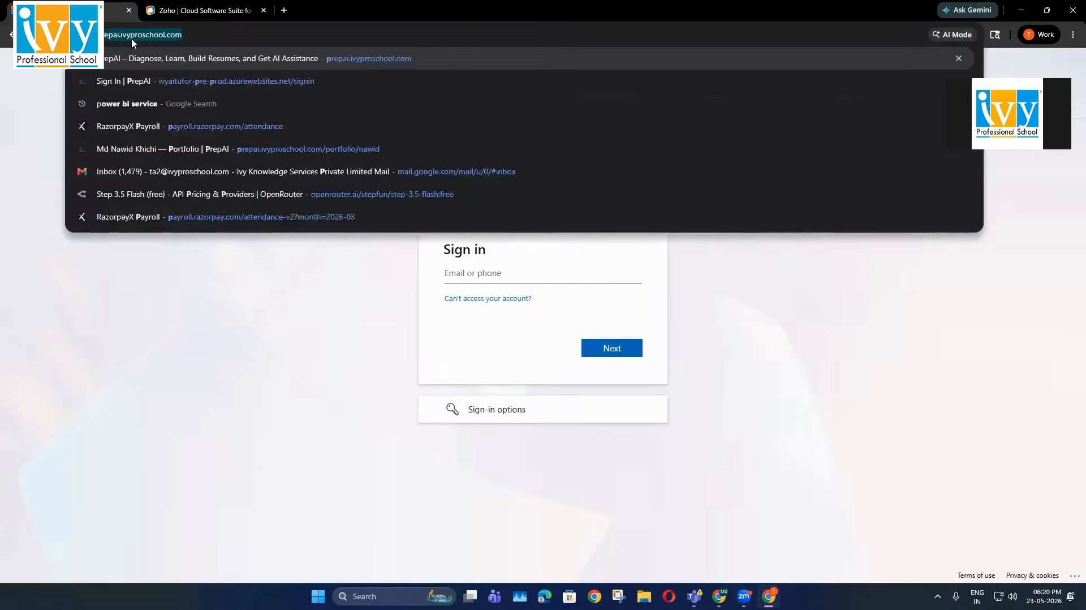
key(Return)
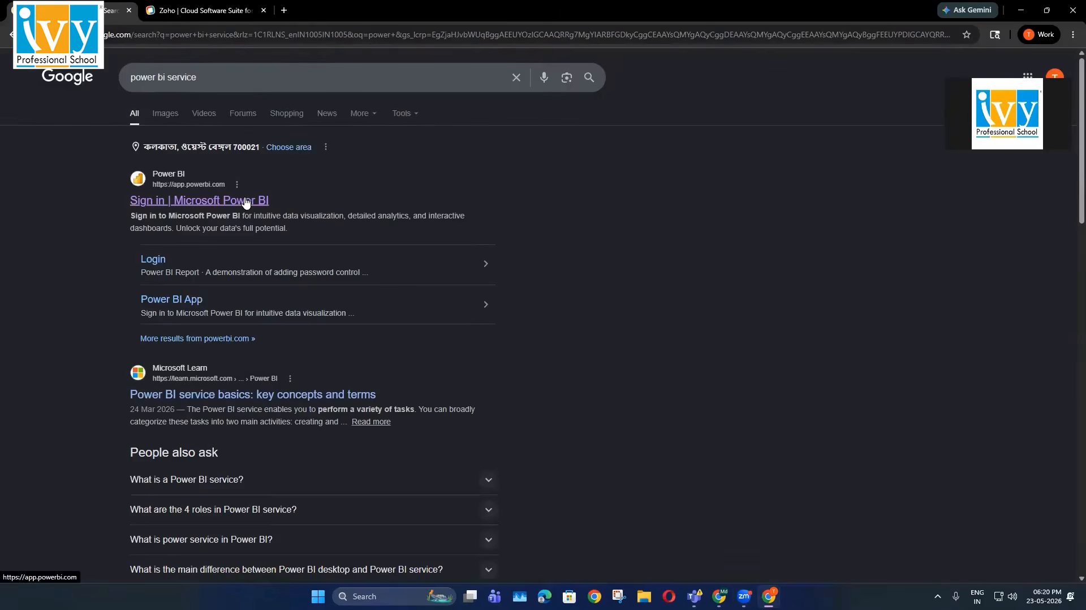
click(245, 201)
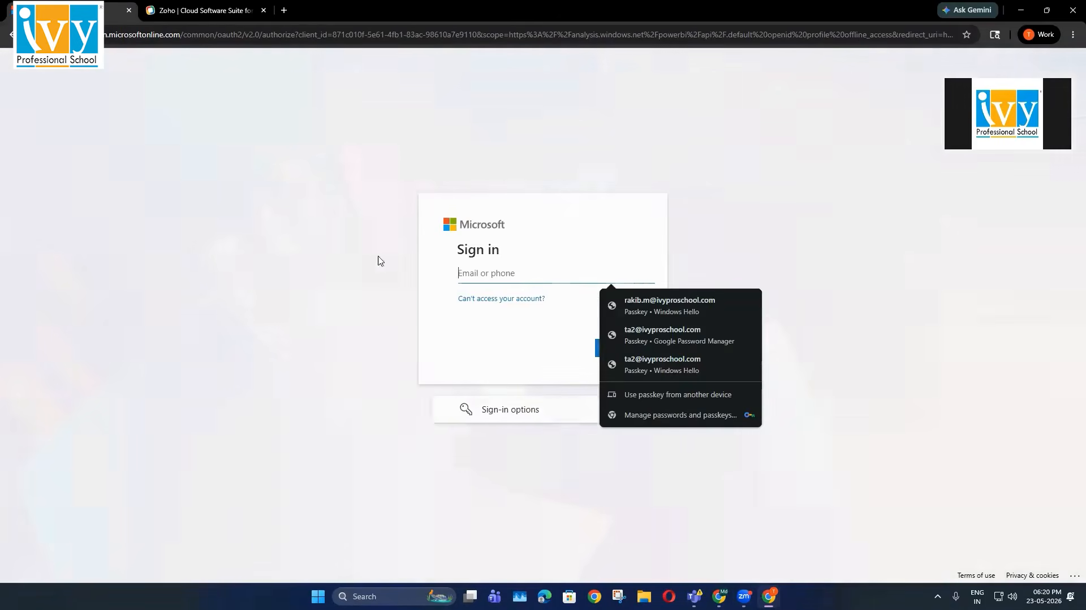
click(503, 346)
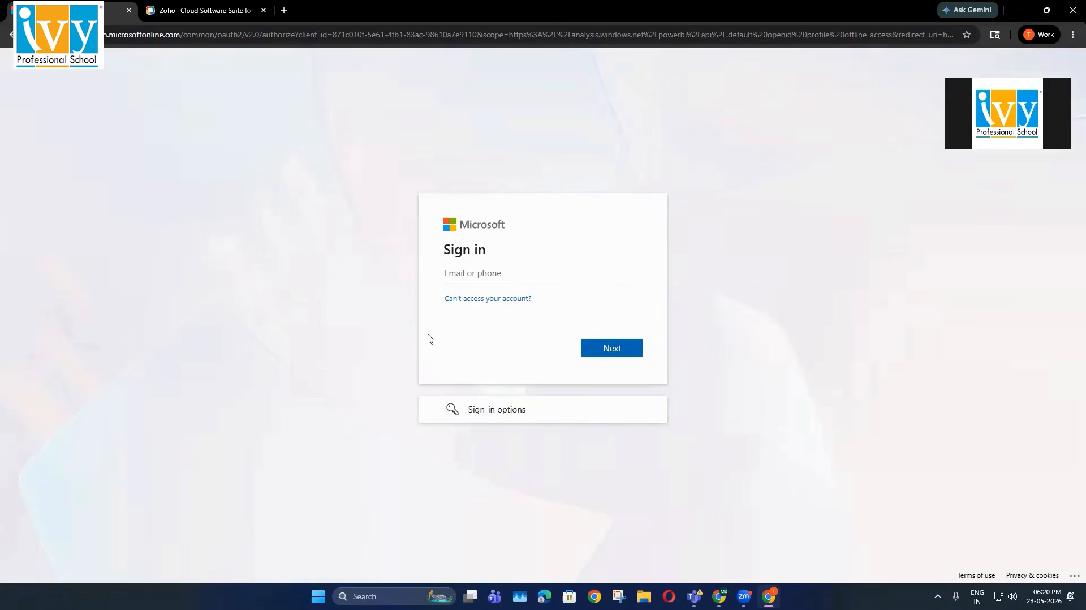
On the Zoho site, start the free sign-up and choose to sign up with Google
click(167, 20)
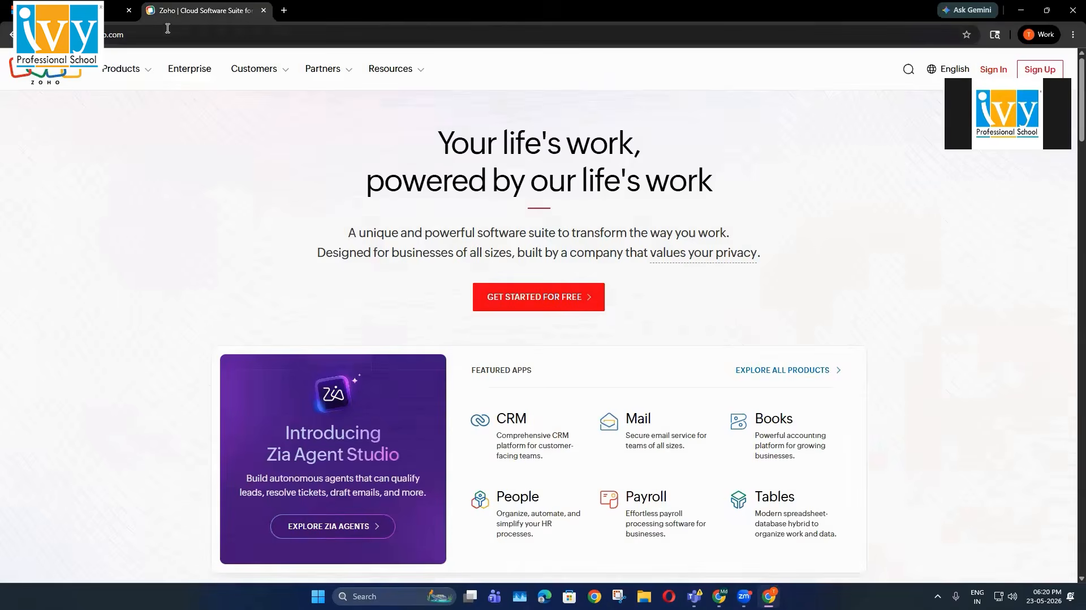
click(168, 33)
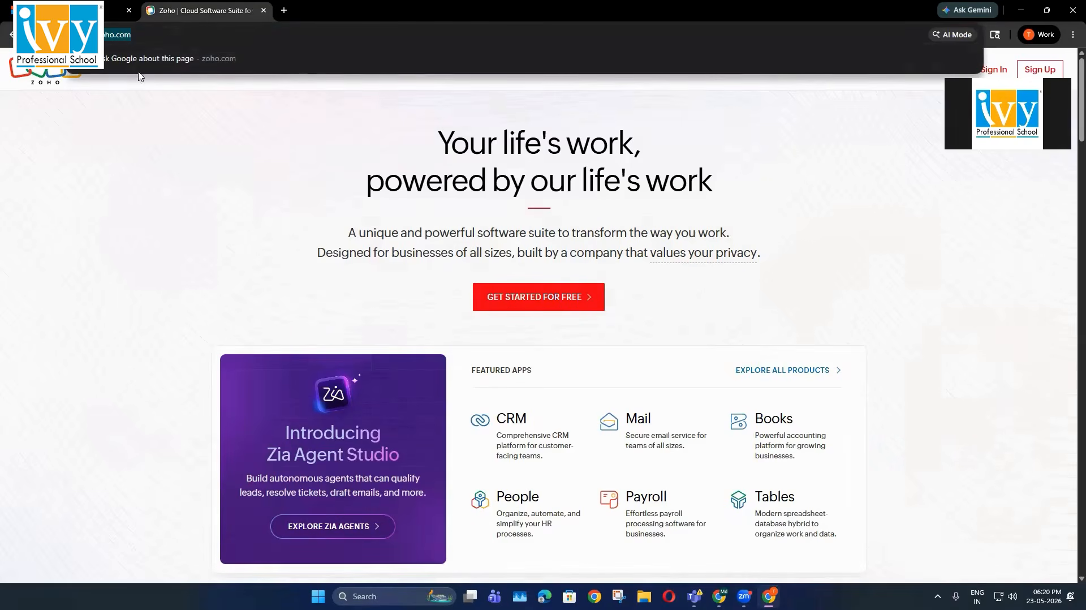
click(141, 33)
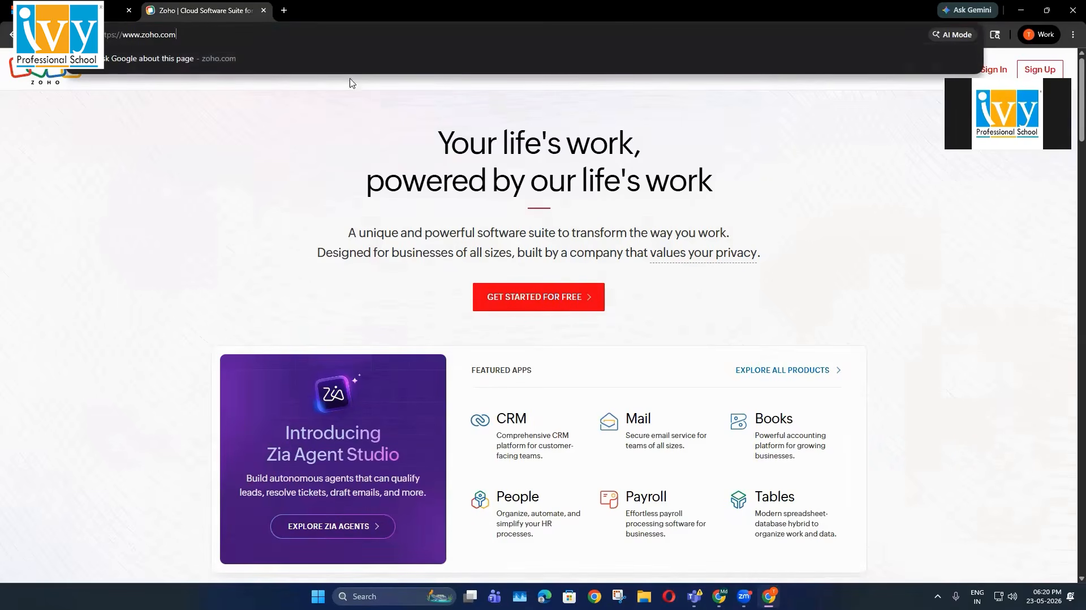
click(529, 306)
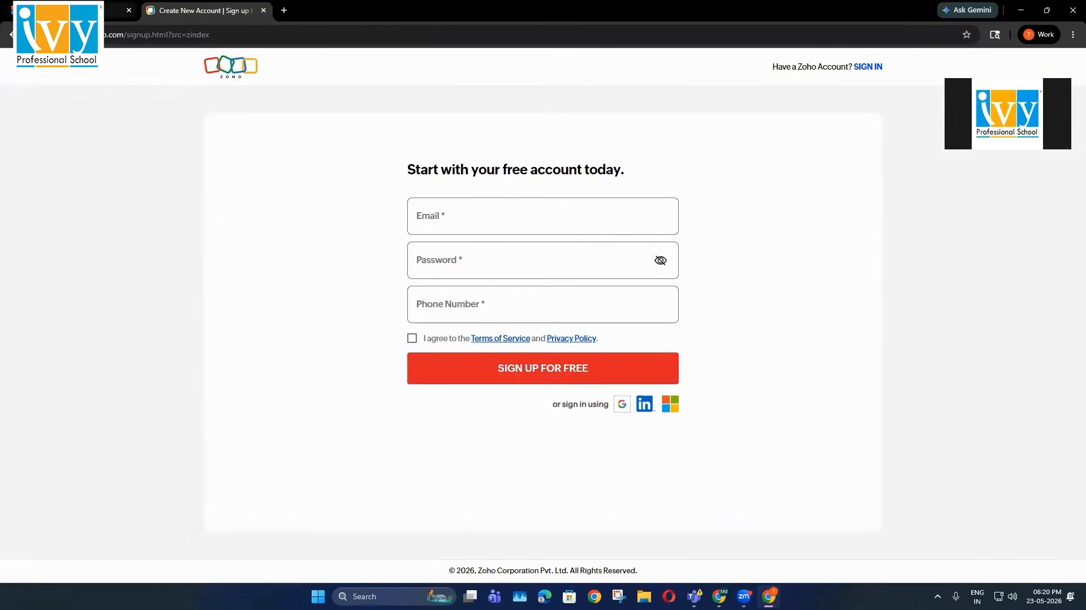
click(11, 34)
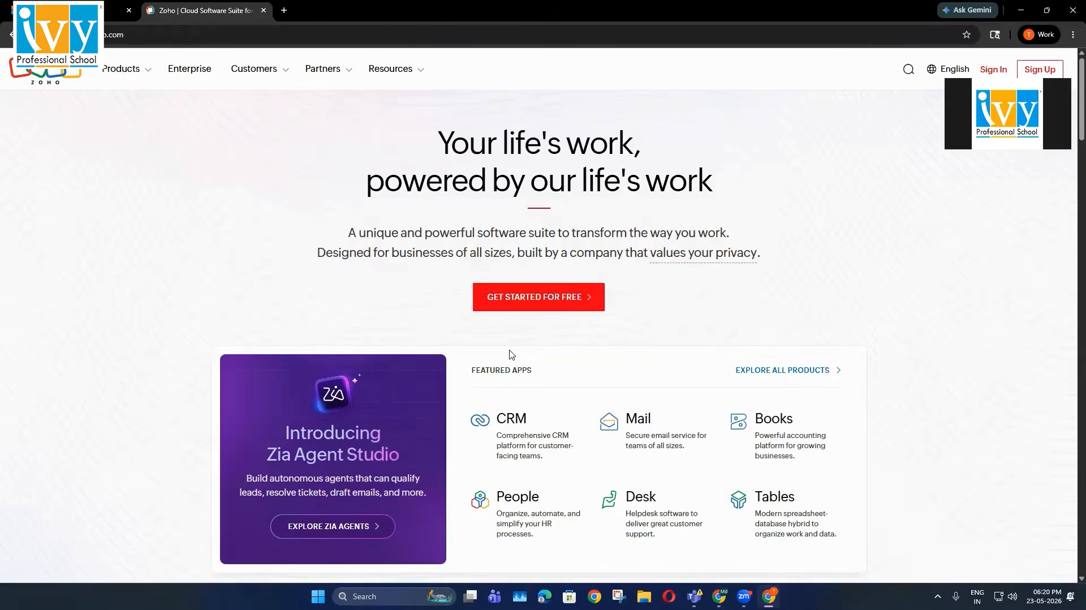
click(558, 306)
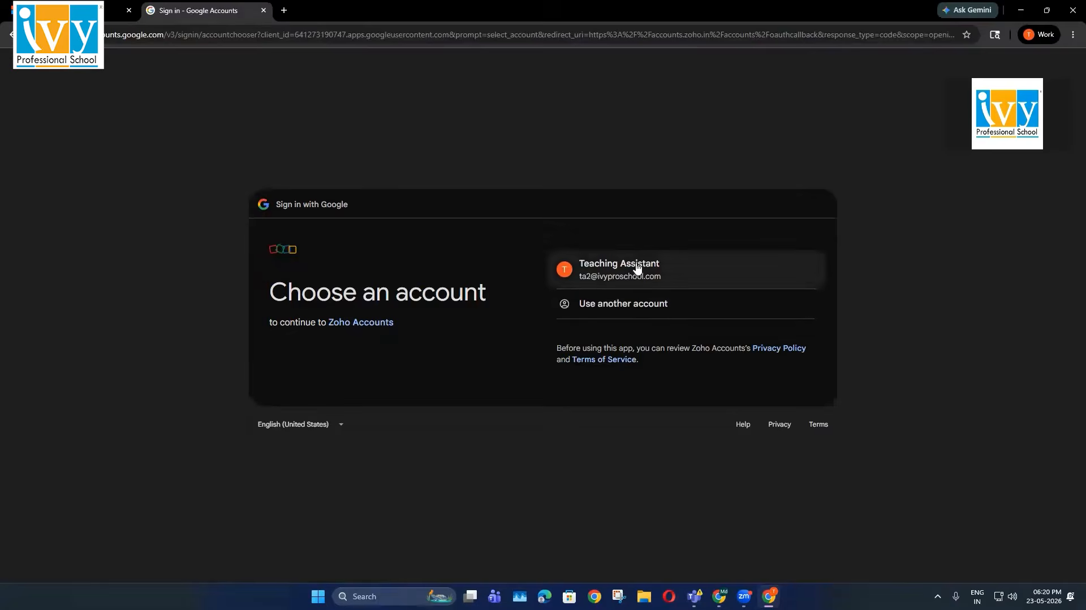
click(638, 270)
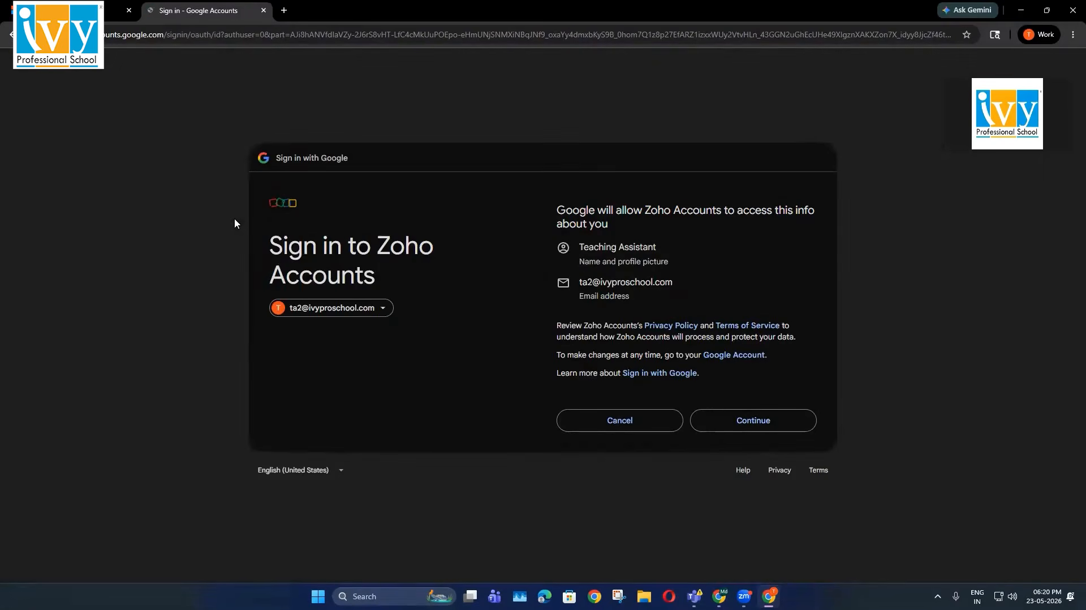
Continue with the chosen Google account, then start a Zoho Mail trial
click(723, 424)
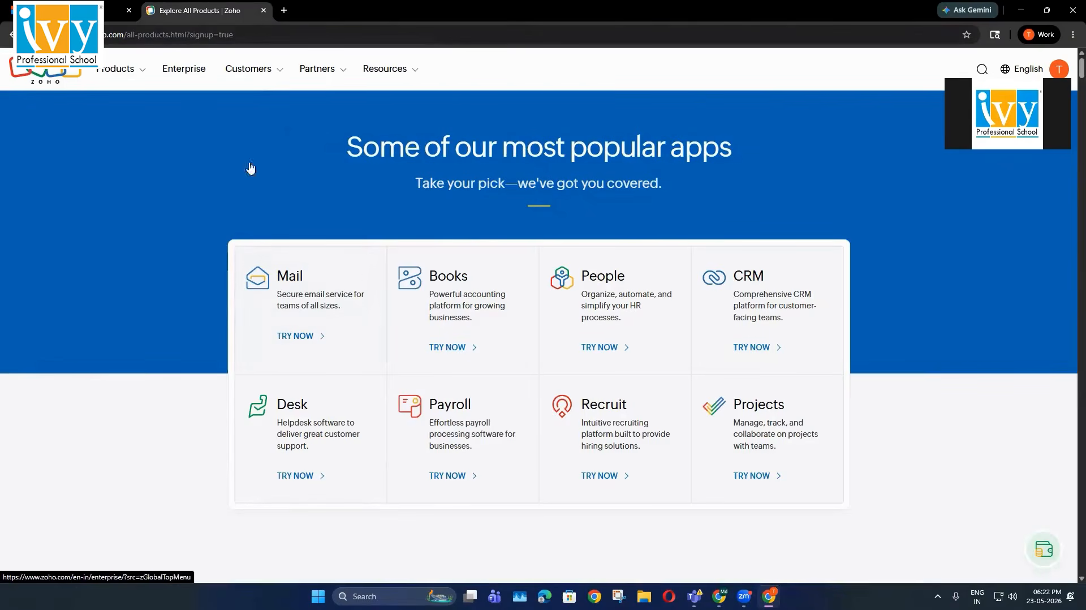
click(303, 337)
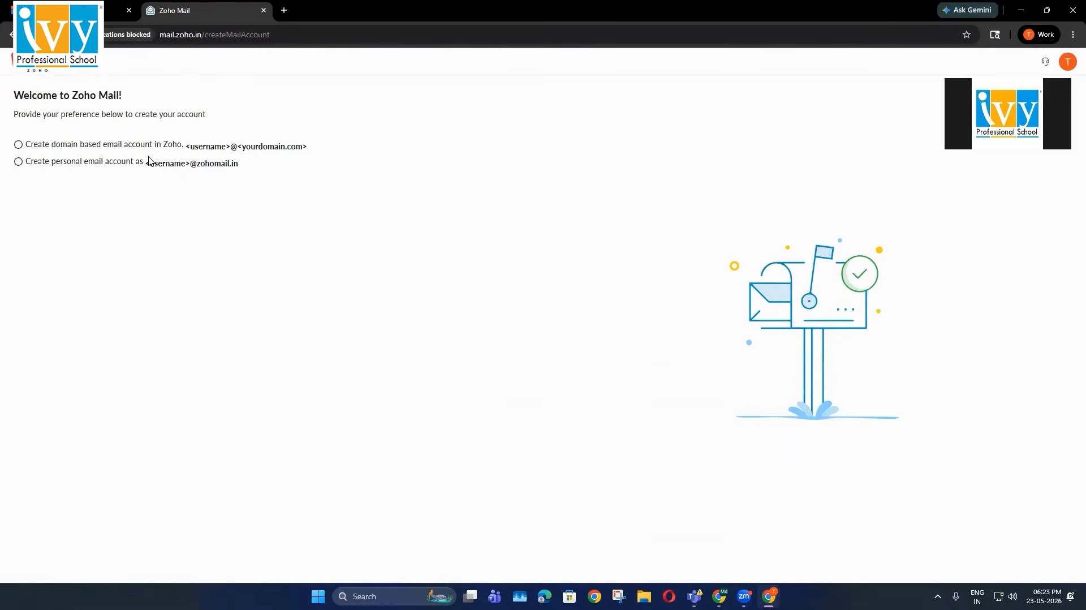
click(19, 163)
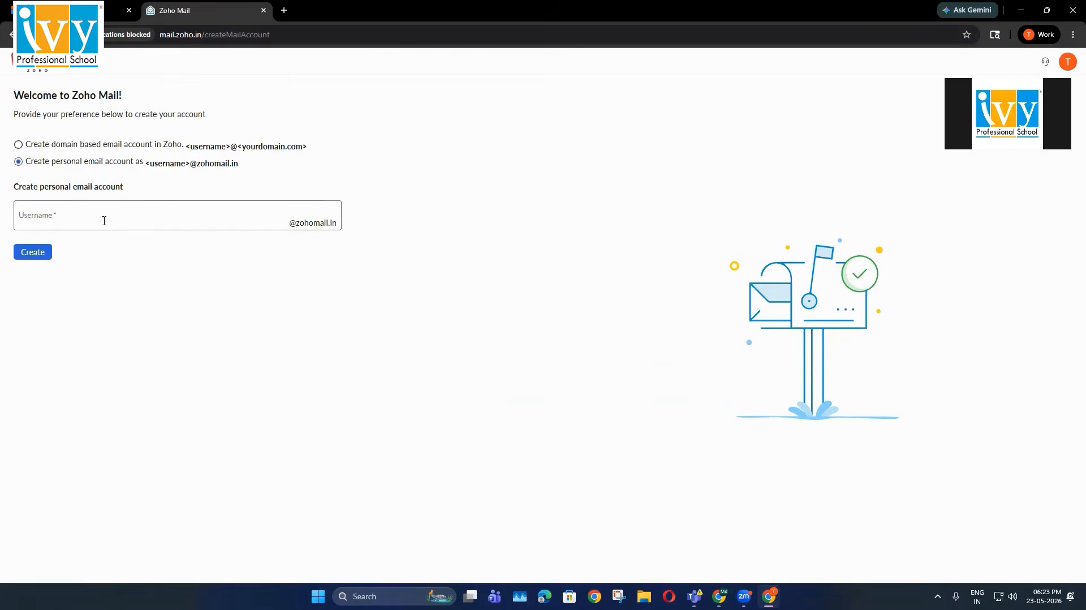
click(66, 145)
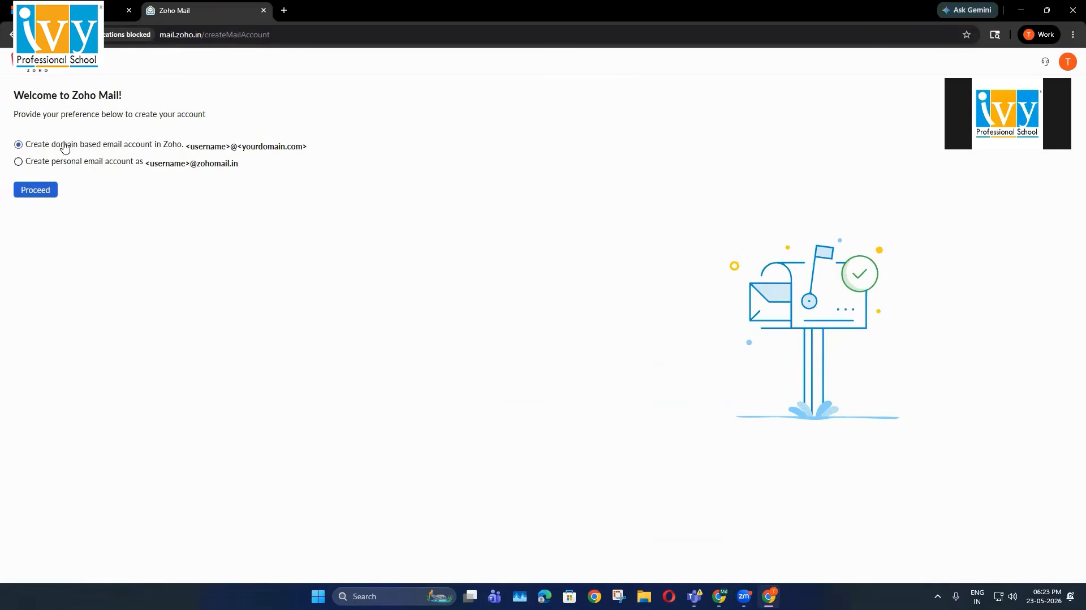
click(87, 164)
click(46, 219)
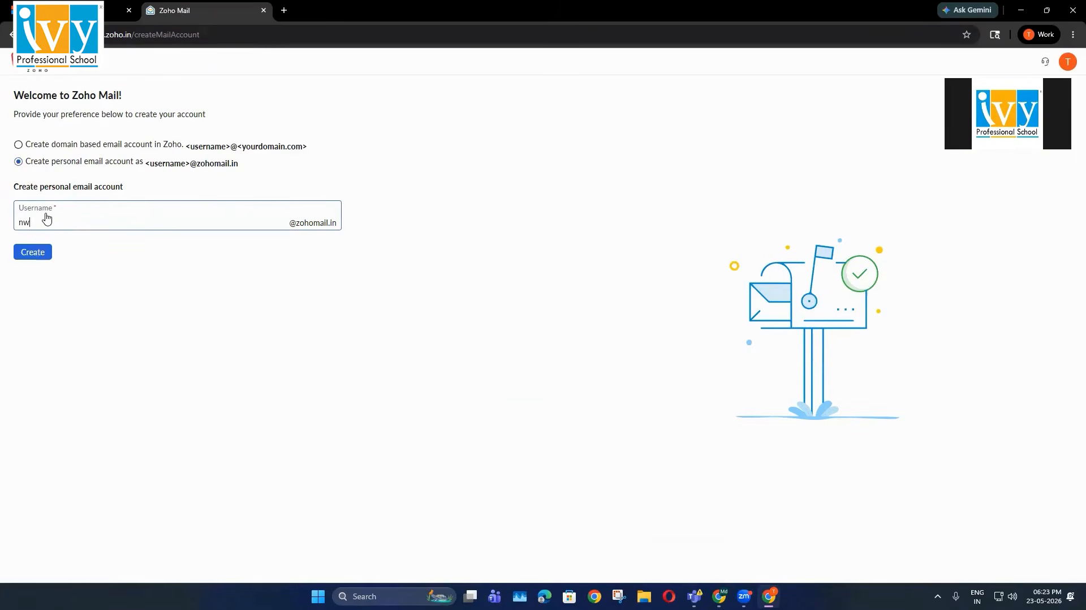
click(33, 252)
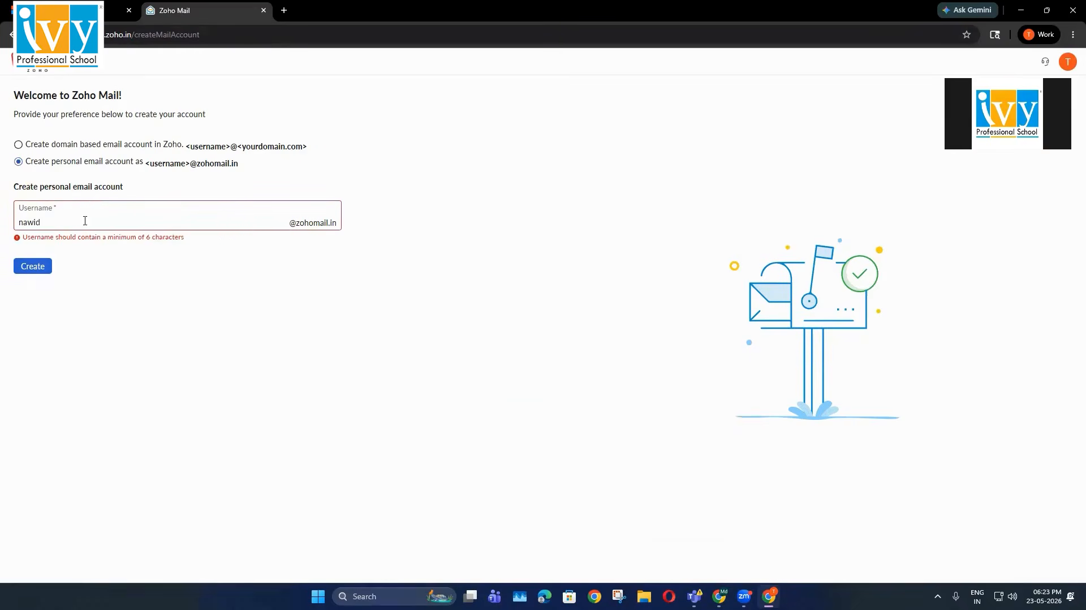
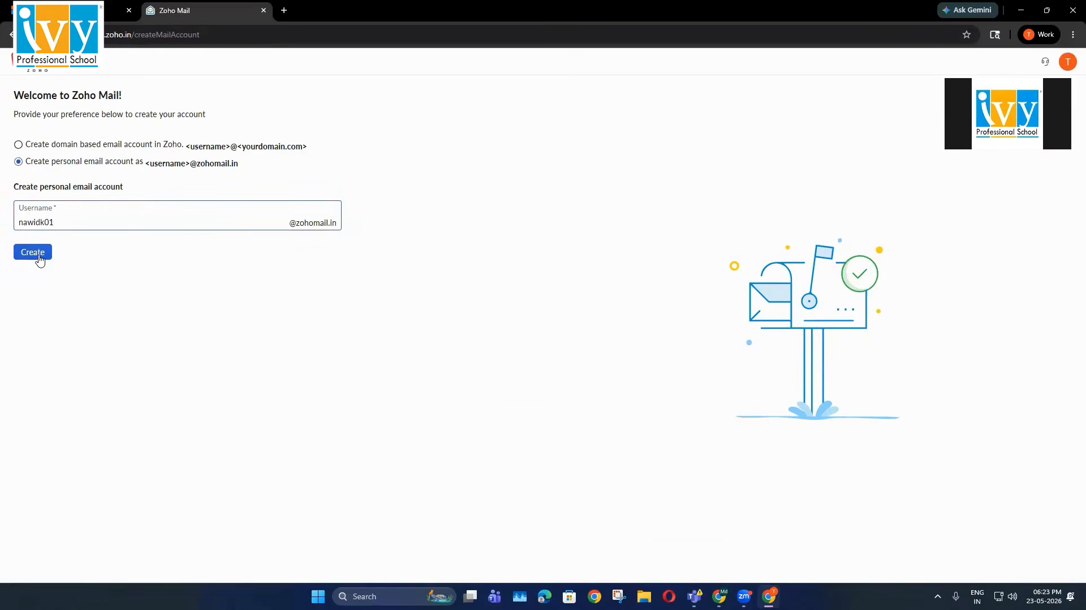
click(37, 256)
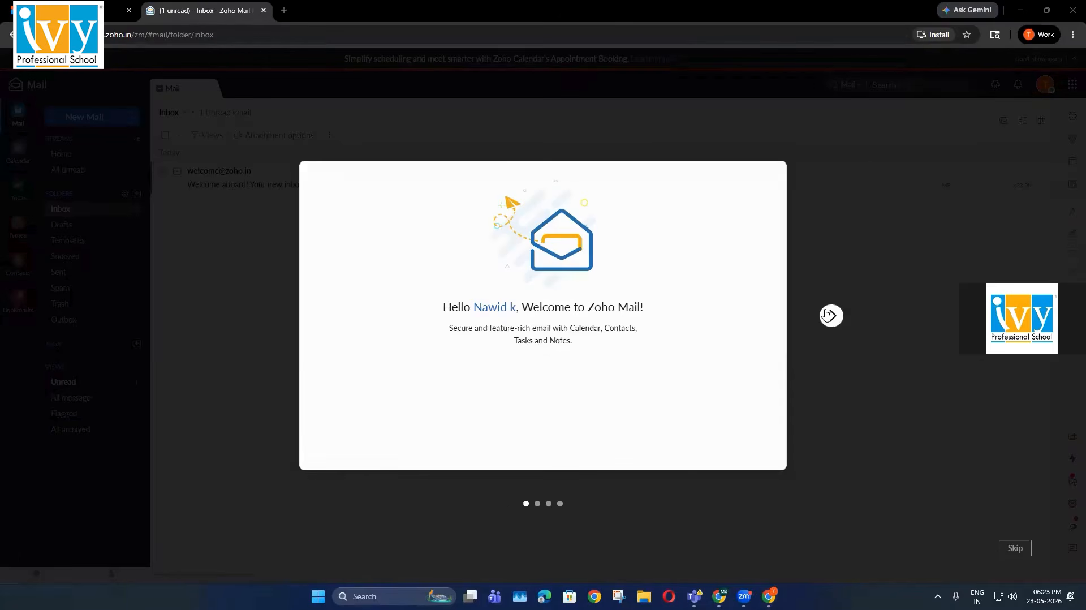
Go through the welcome slides and enter the Zoho Mail inbox
click(831, 315)
click(831, 315)
click(831, 315)
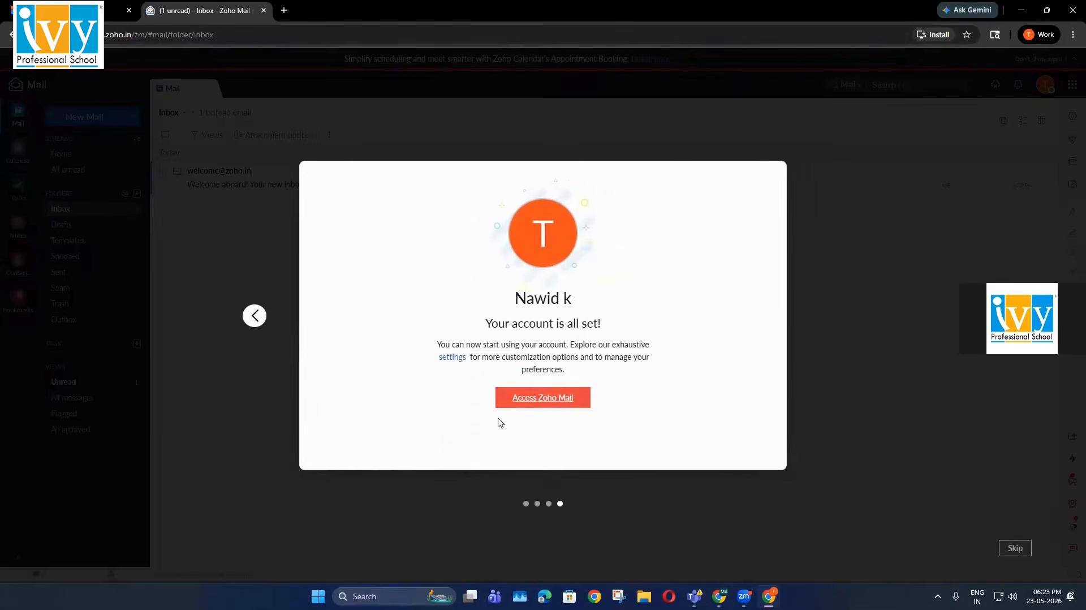
click(520, 403)
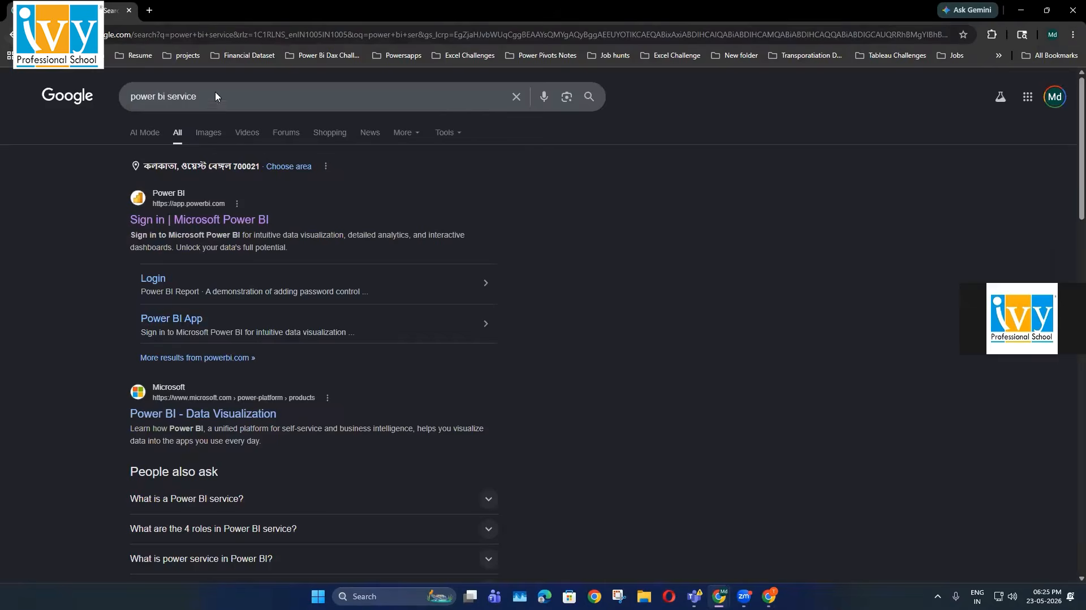
Rerun the 'power bi service' search and open the Power BI sign-in page
click(193, 94)
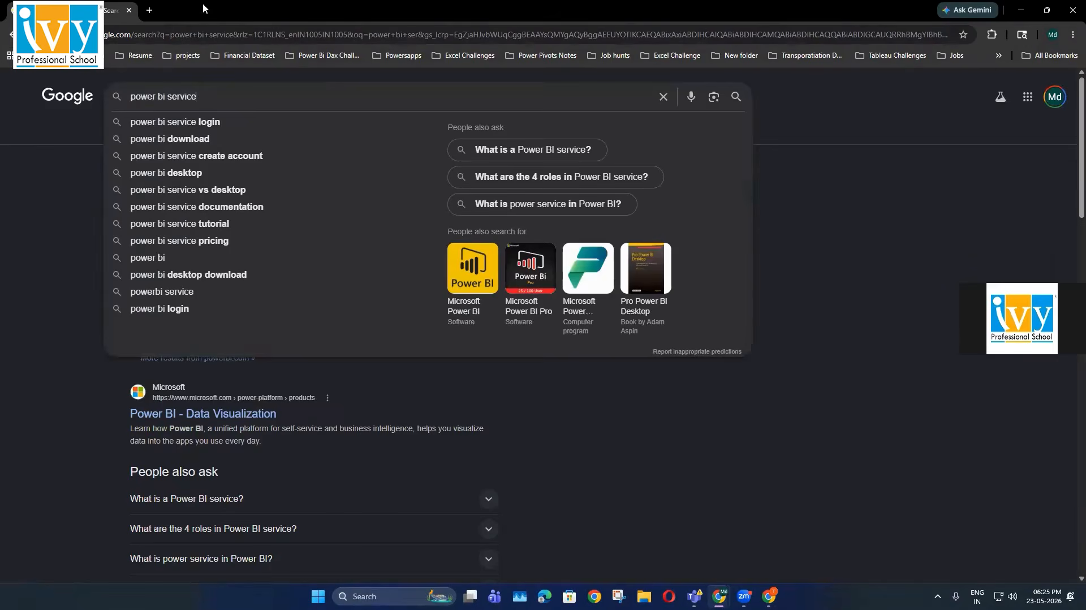
key(Escape)
click(170, 217)
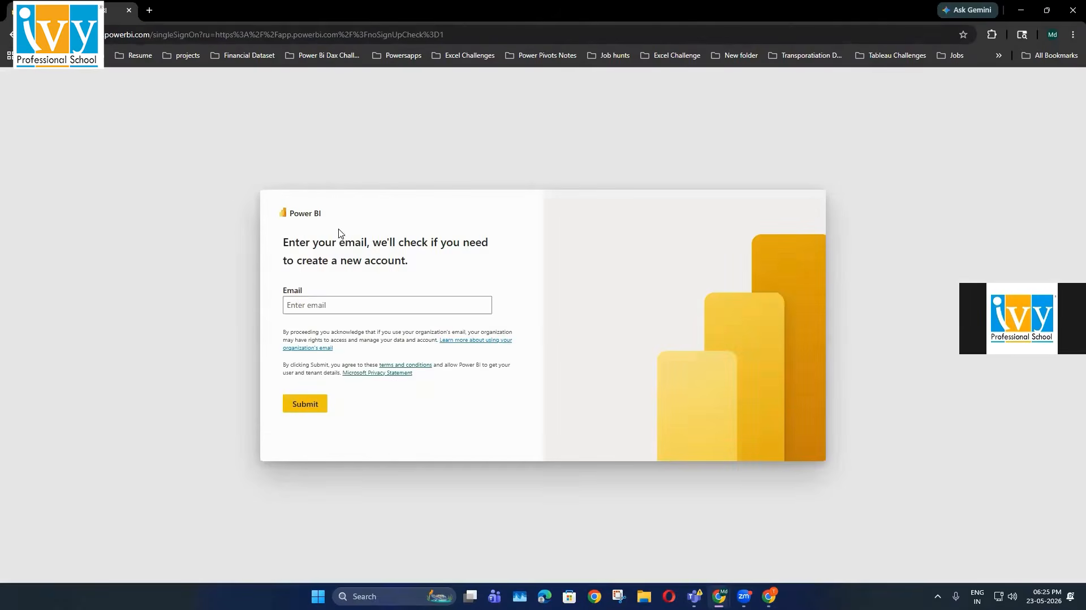
Paste the new Zoho Mail address, submit it, and mark it as a personal email
click(330, 303)
key(ctrl+v)
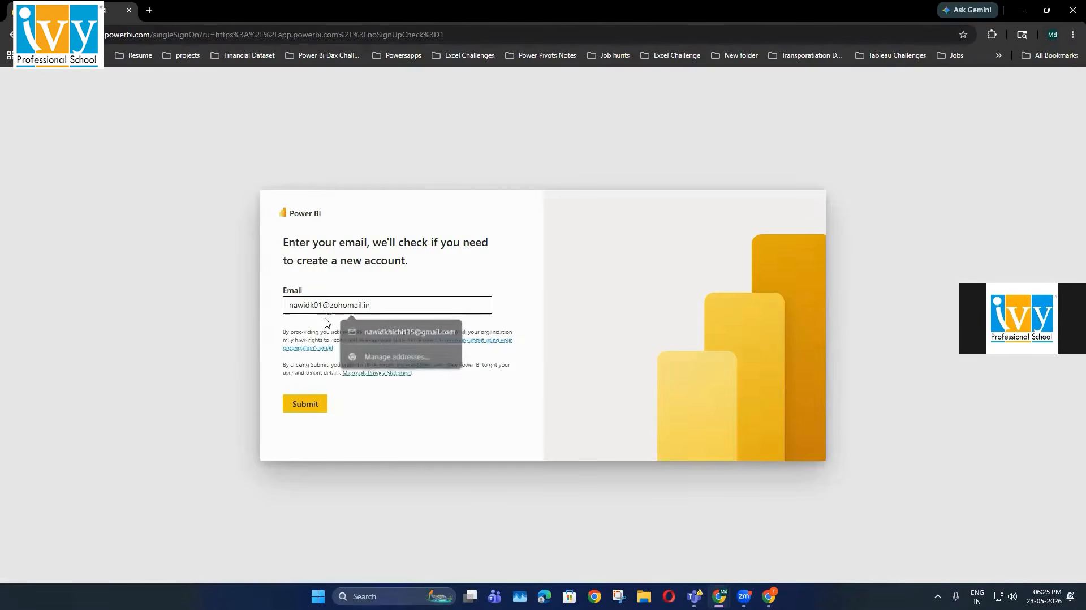
click(297, 403)
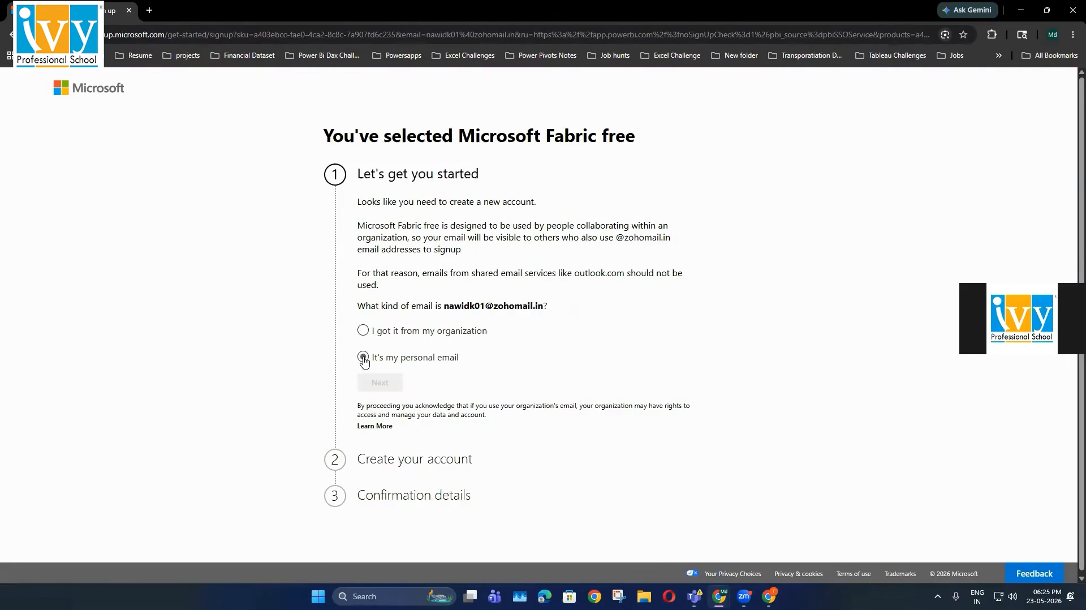
click(363, 331)
Confirm the saved Zoho address as a personal email and reach the account creation form
click(363, 356)
click(380, 382)
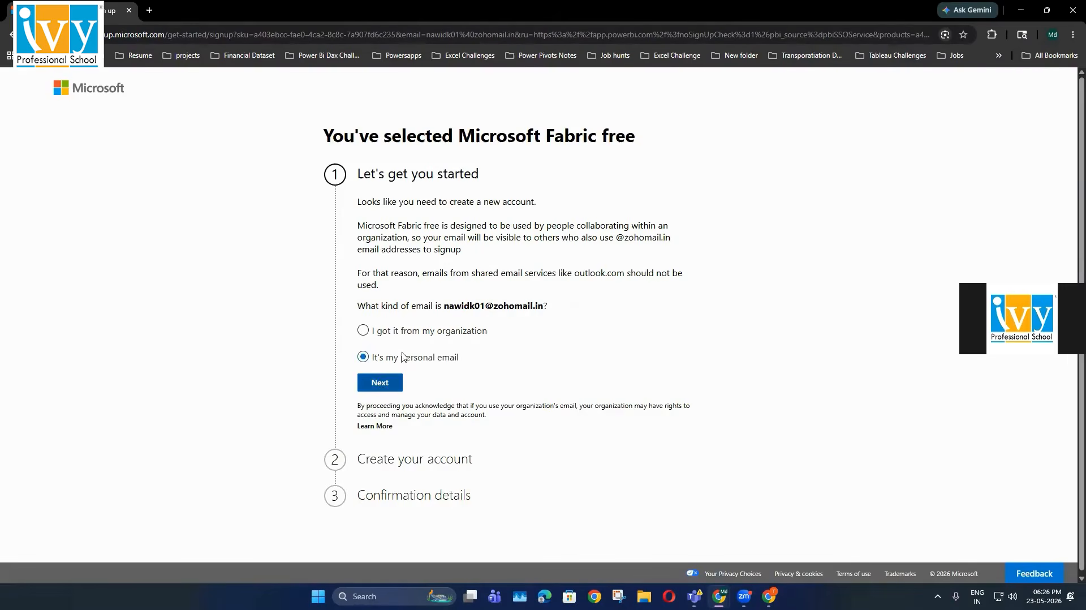
click(433, 256)
click(436, 282)
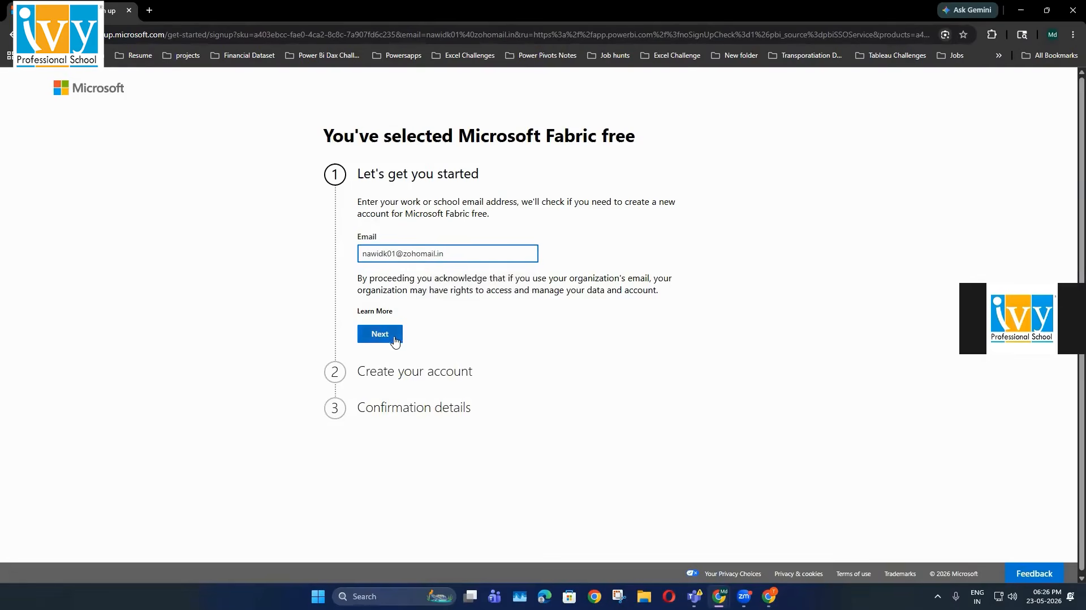
click(396, 334)
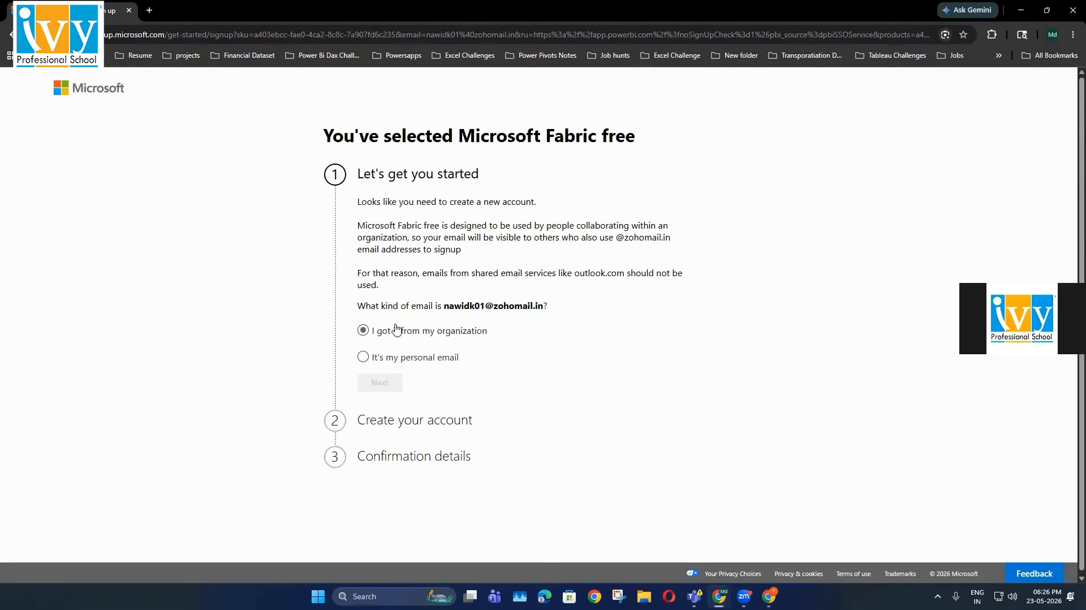
click(363, 357)
click(379, 384)
scroll(404, 195, down, 4)
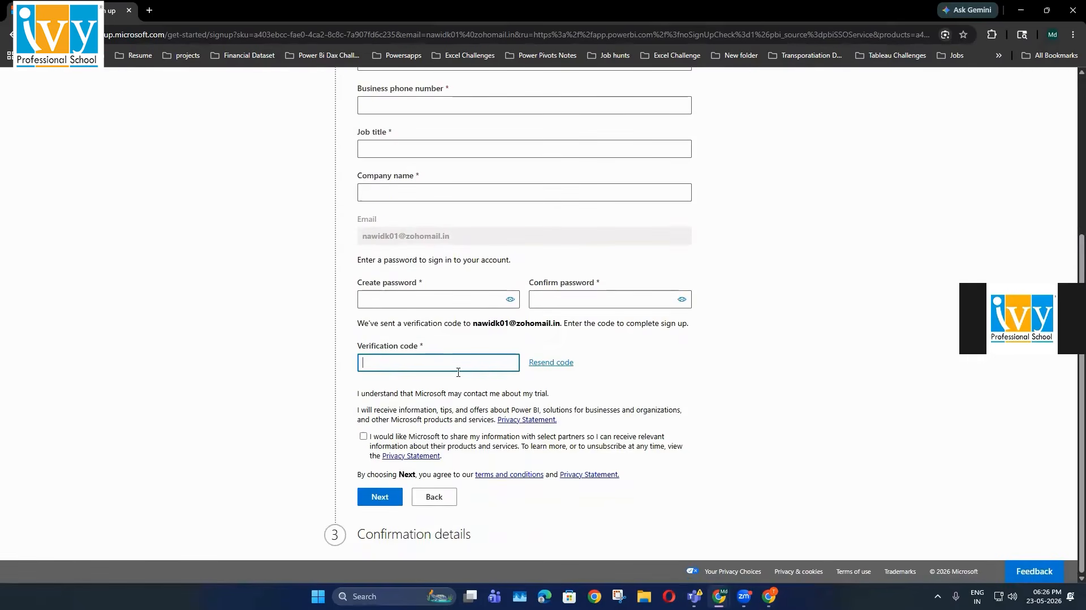
scroll(339, 298, up, 3)
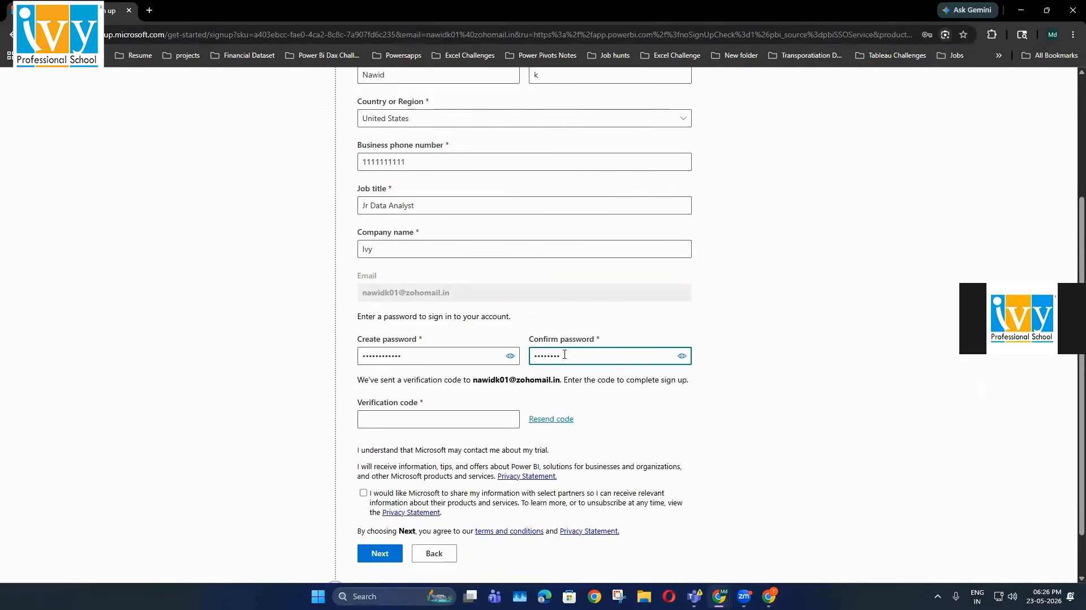
click(436, 421)
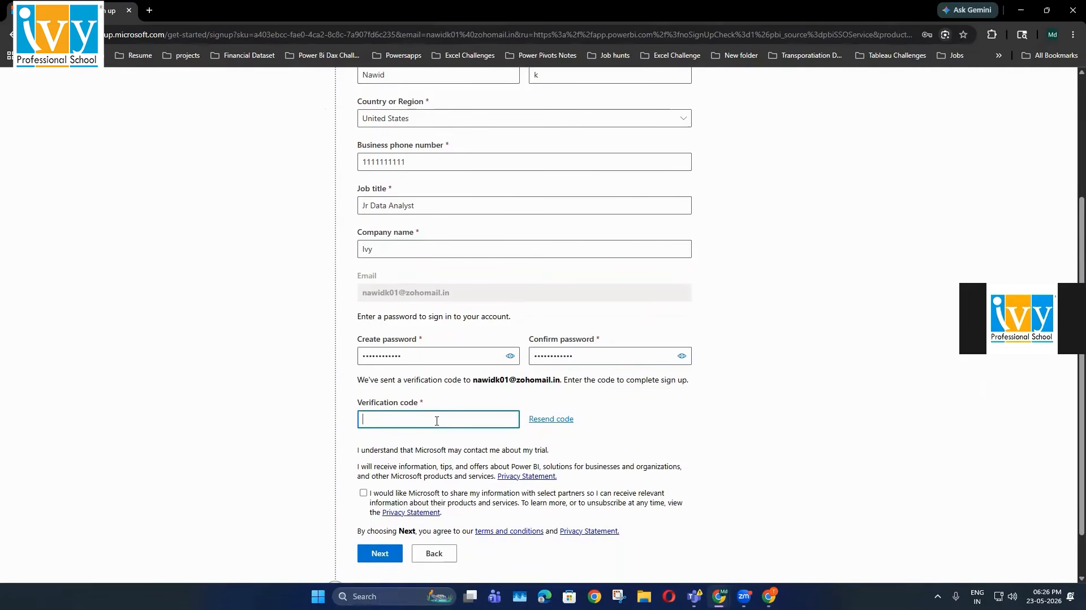
key(alt+Tab)
click(220, 17)
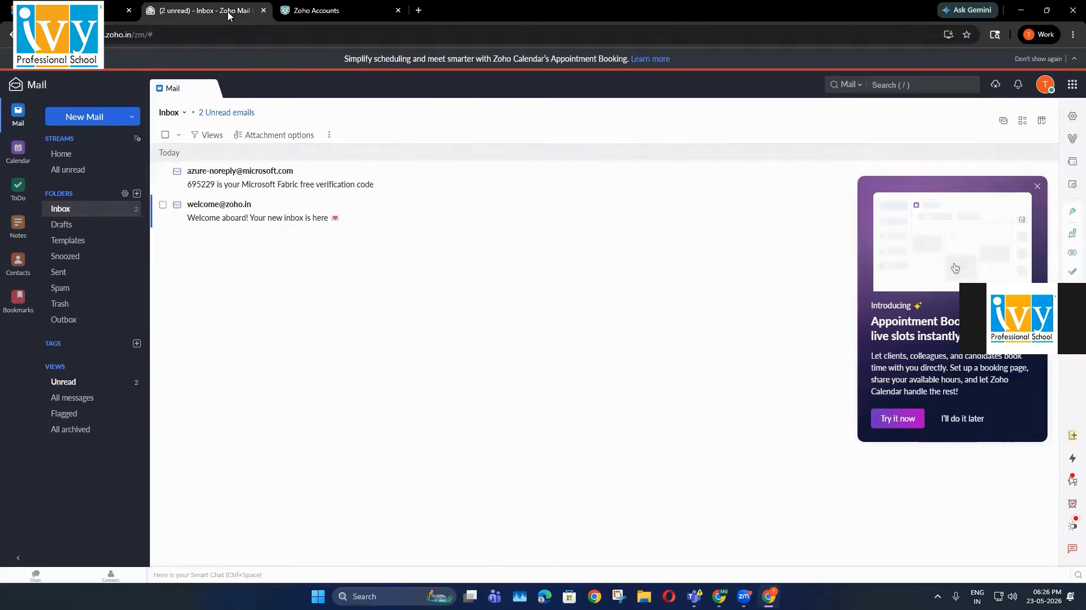
click(255, 183)
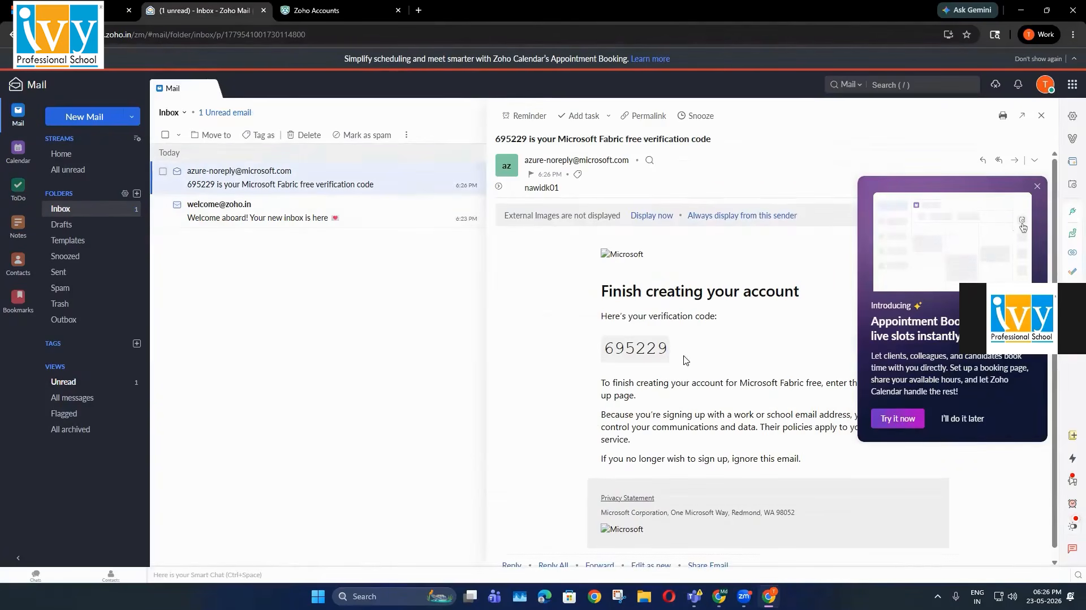
drag(671, 349, 602, 348)
key(ctrl+c)
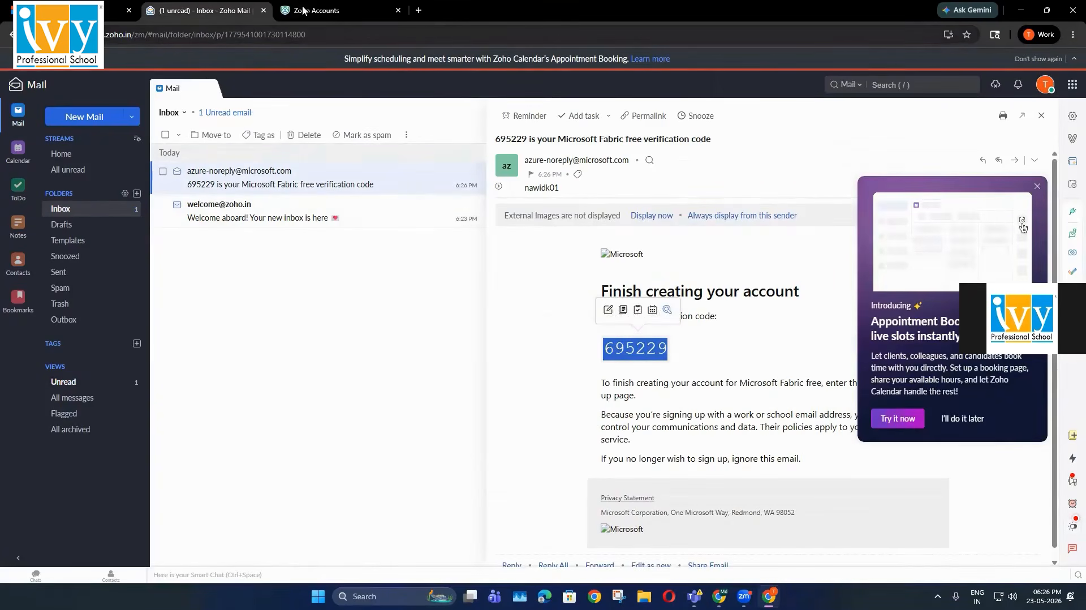
click(305, 11)
key(alt+Tab)
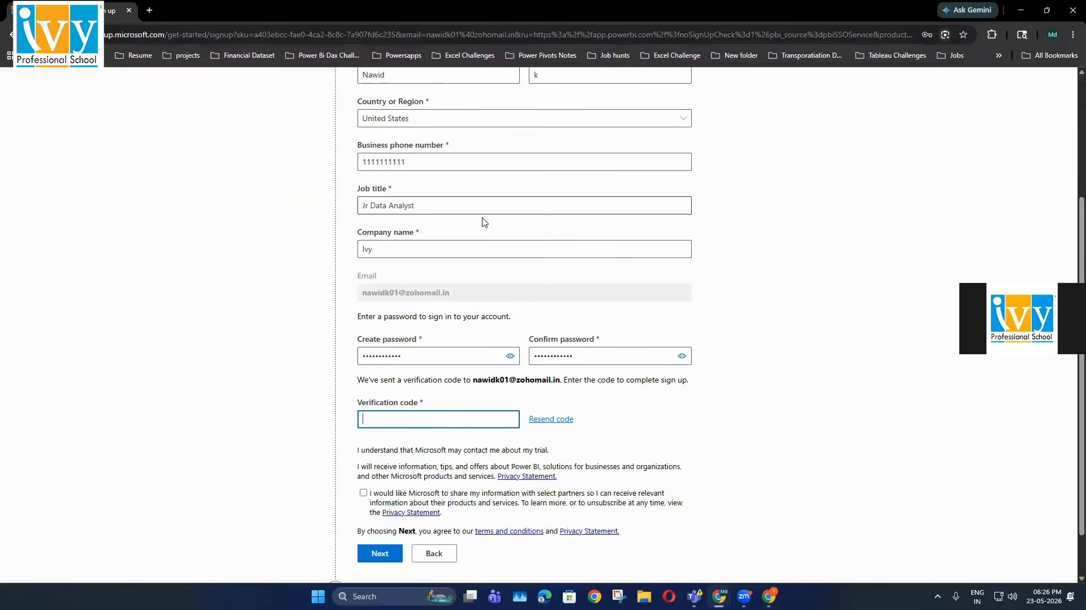
key(ctrl+v)
Agree to partner information sharing, create the Fabric free account, and pass the security prompt
scroll(349, 424, down, 1)
click(363, 436)
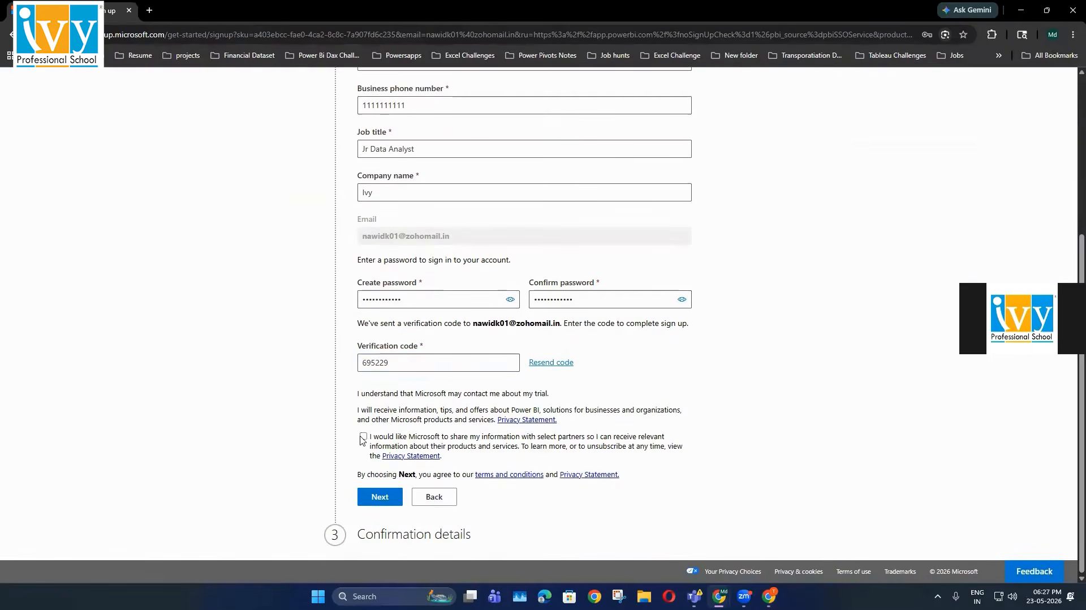
click(384, 496)
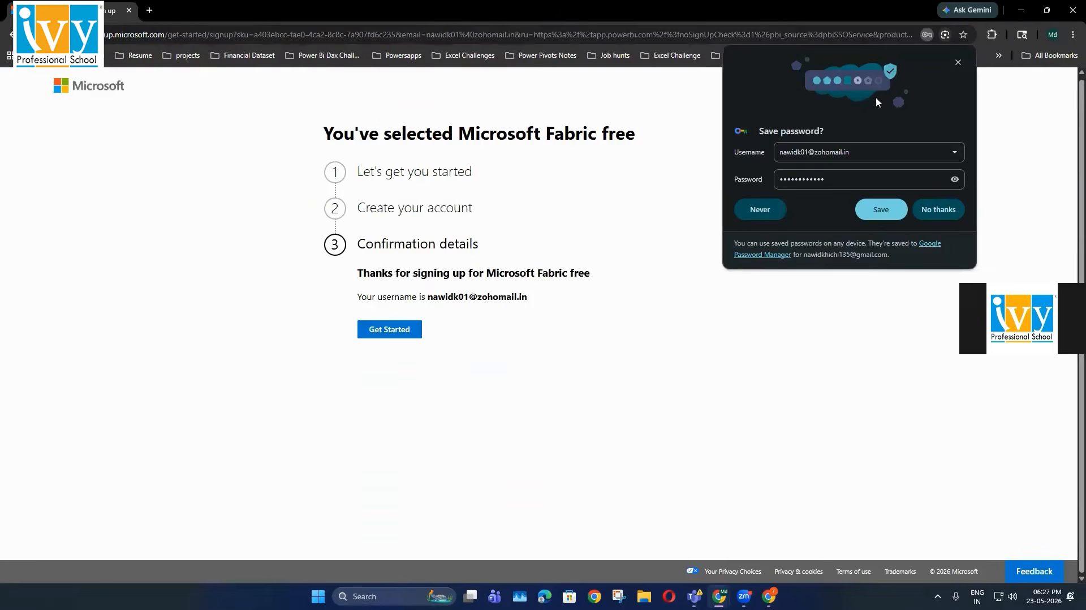
click(413, 333)
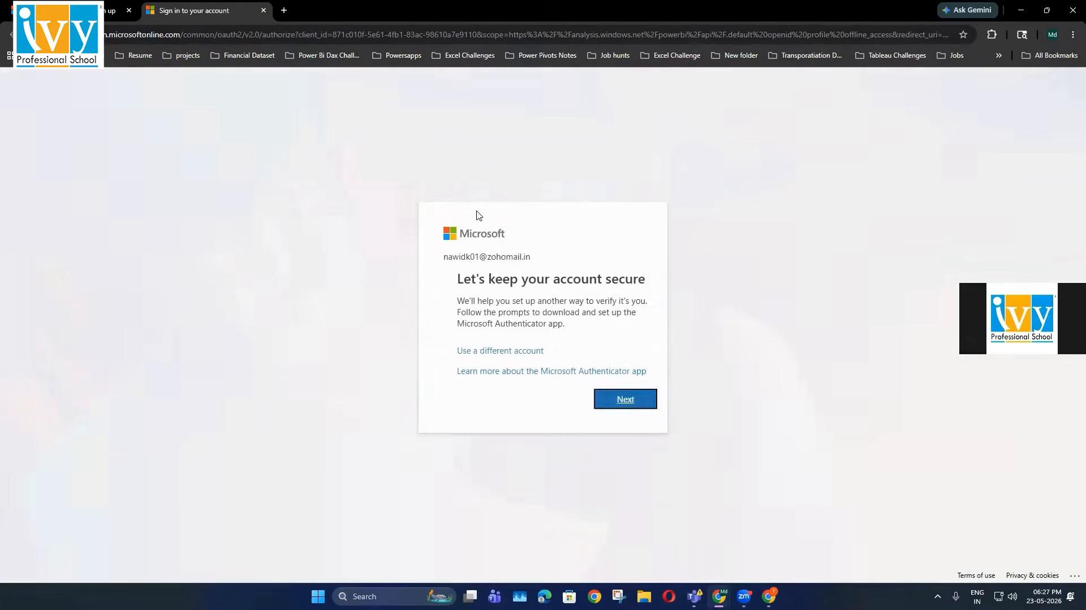
click(619, 403)
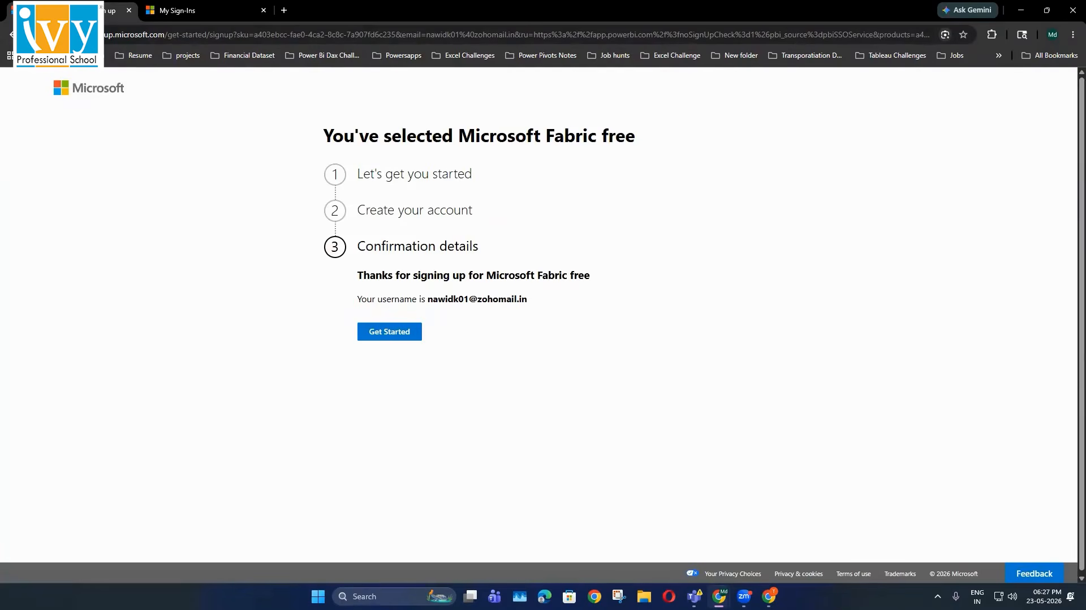
Launch Power BI Desktop from Windows search
key(super)
text(power)
key(Down)
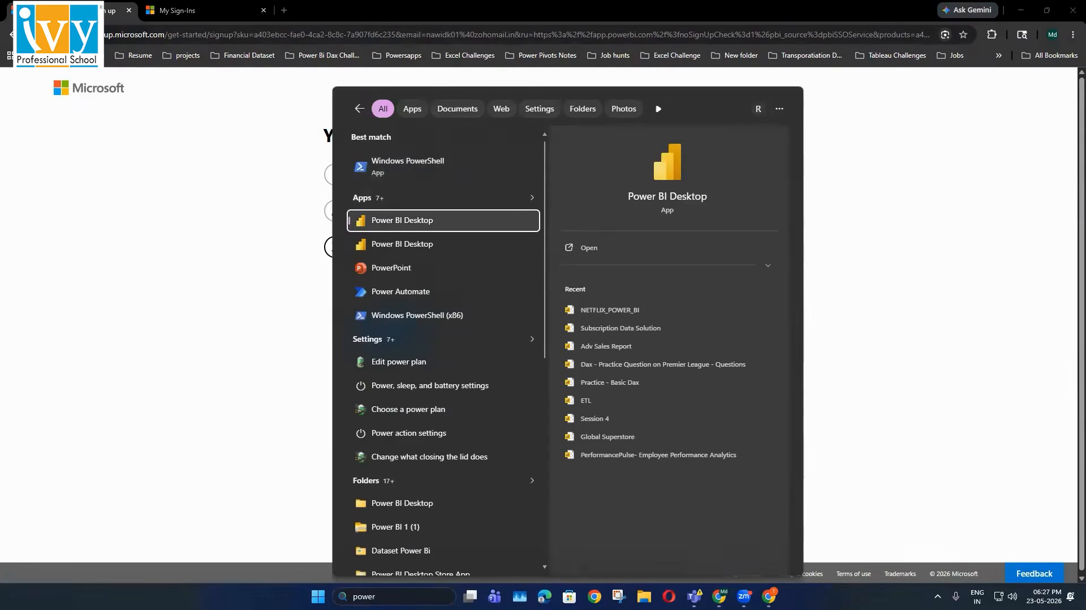
key(Return)
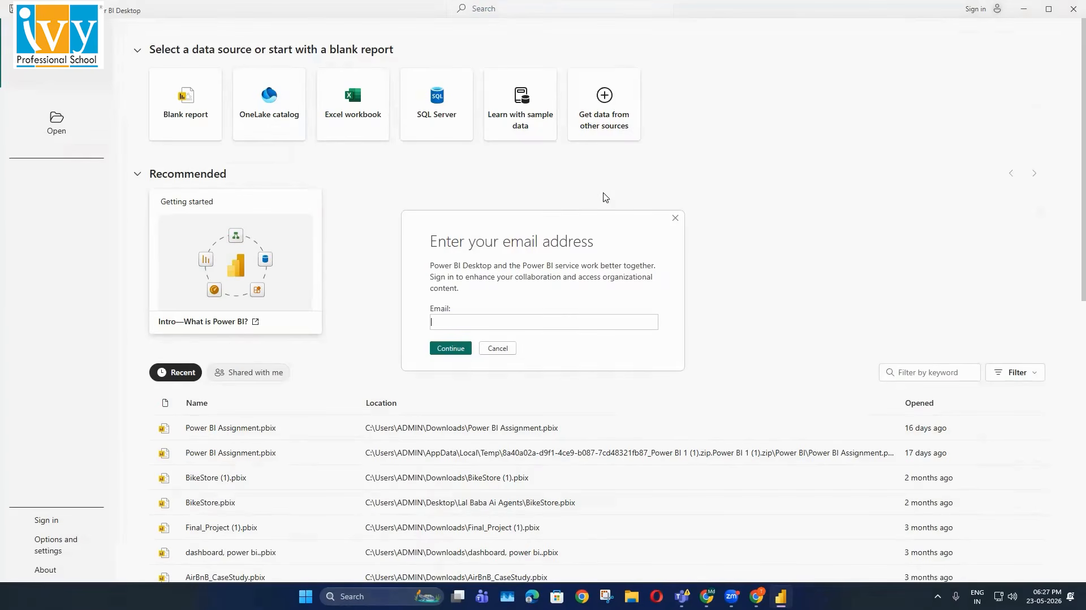
Undo the wrongly pasted code and copy the new Zoho Mail address from the Zoho Accounts page
key(ctrl+v)
key(ctrl+z)
key(alt+Tab)
key(alt+Tab)
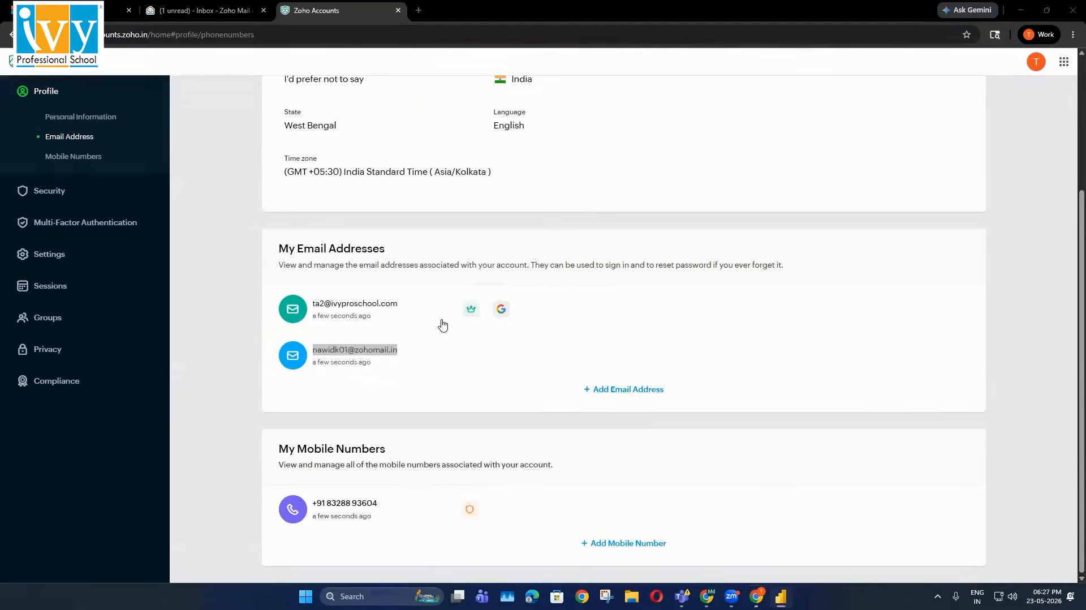
key(alt+Tab)
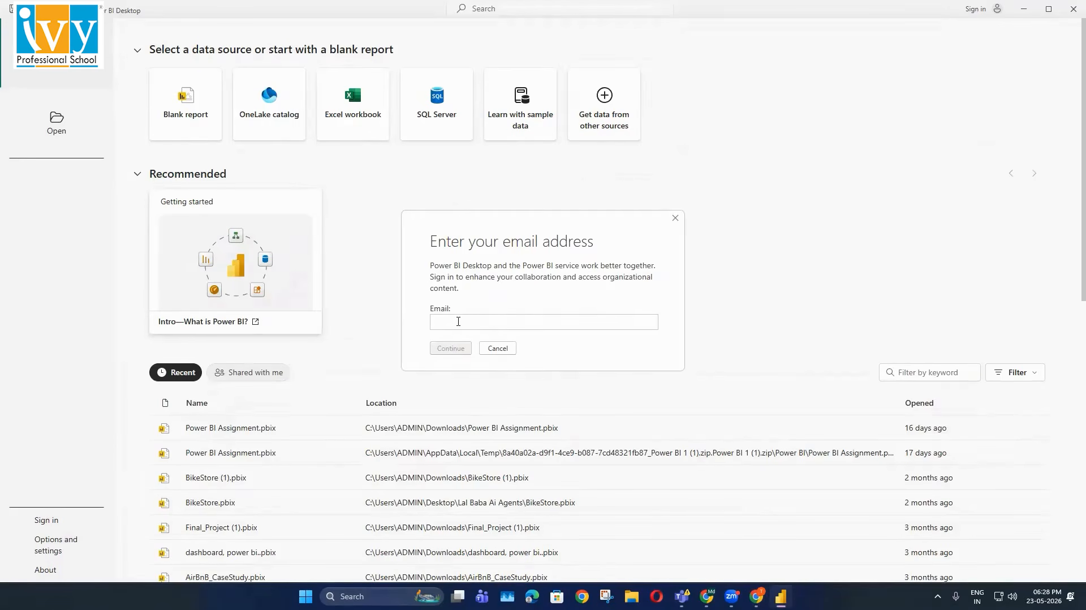
key(alt+Tab)
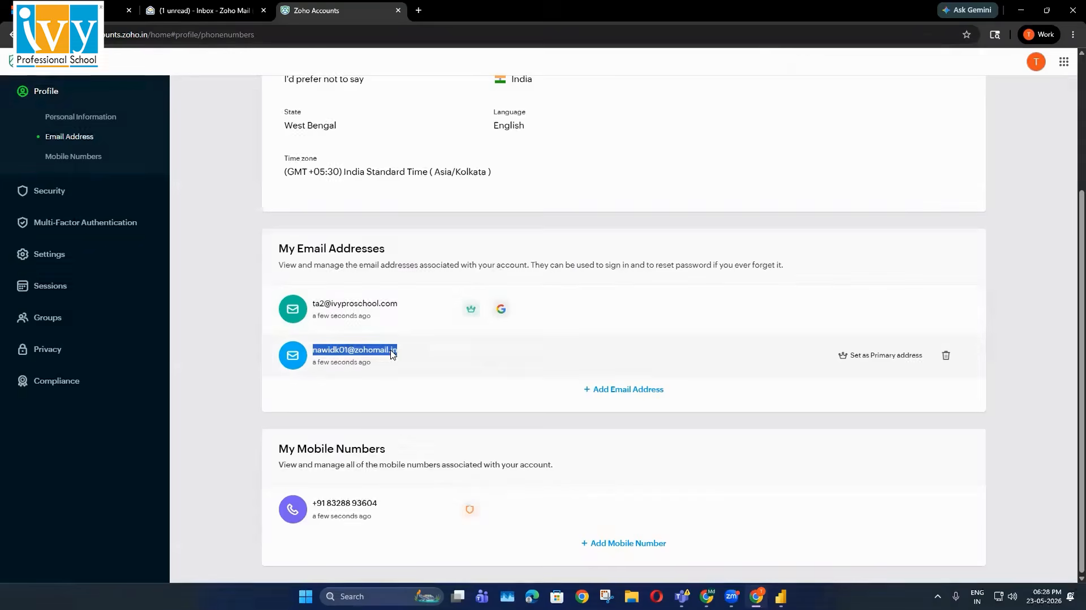
right_click(391, 351)
click(420, 364)
key(alt+Tab)
right_click(442, 325)
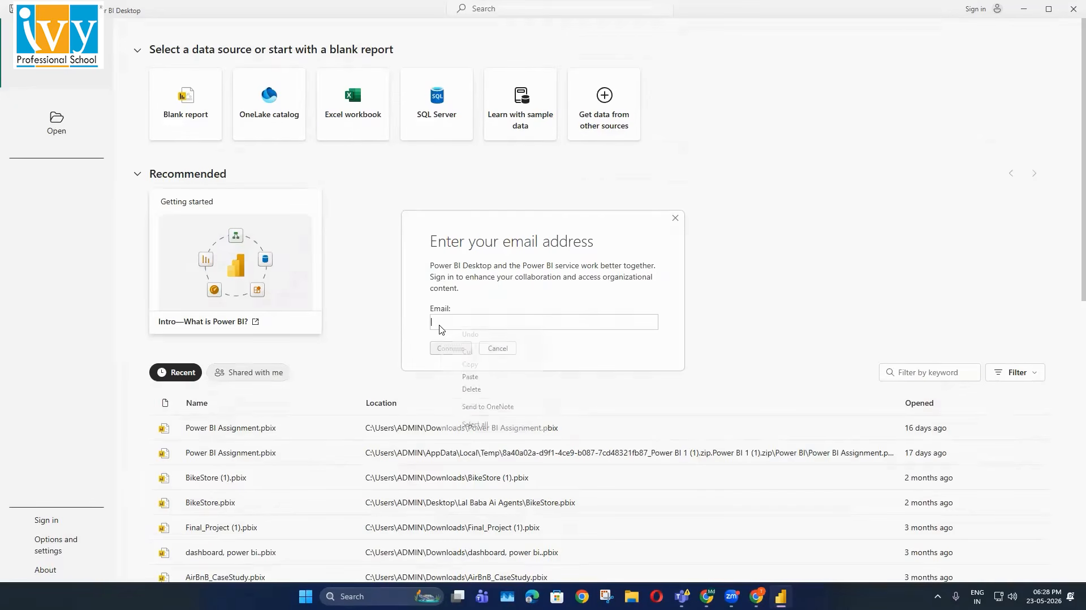
click(465, 376)
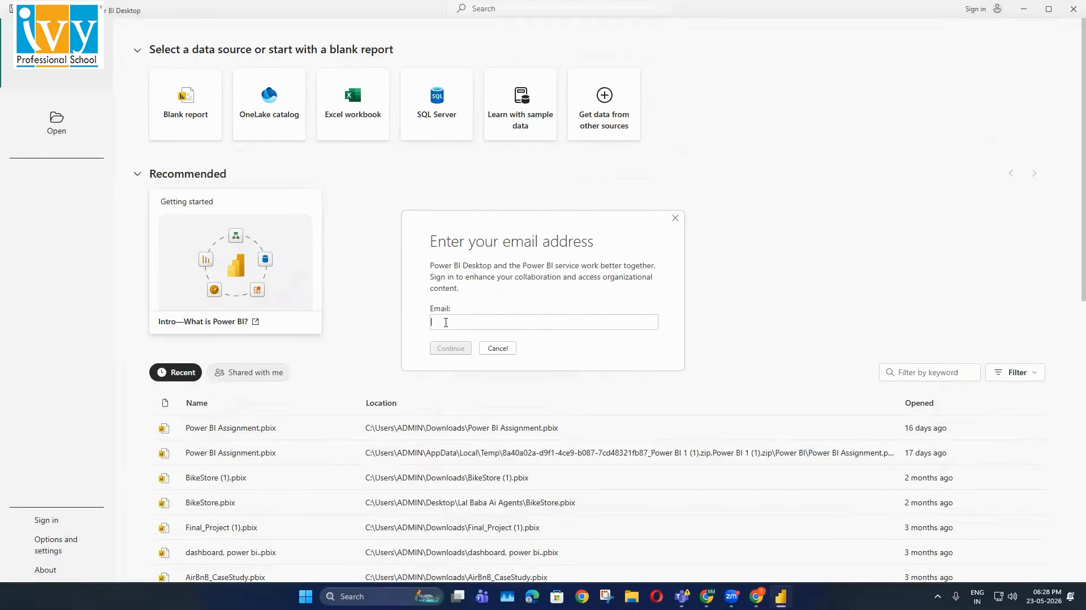
Clear the sign-in email field, type the new Zoho Mail address, and continue
key(alt+Tab)
key(alt+Tab)
text(a)
key(BackSpace)
text(asd)
key(alt+Tab)
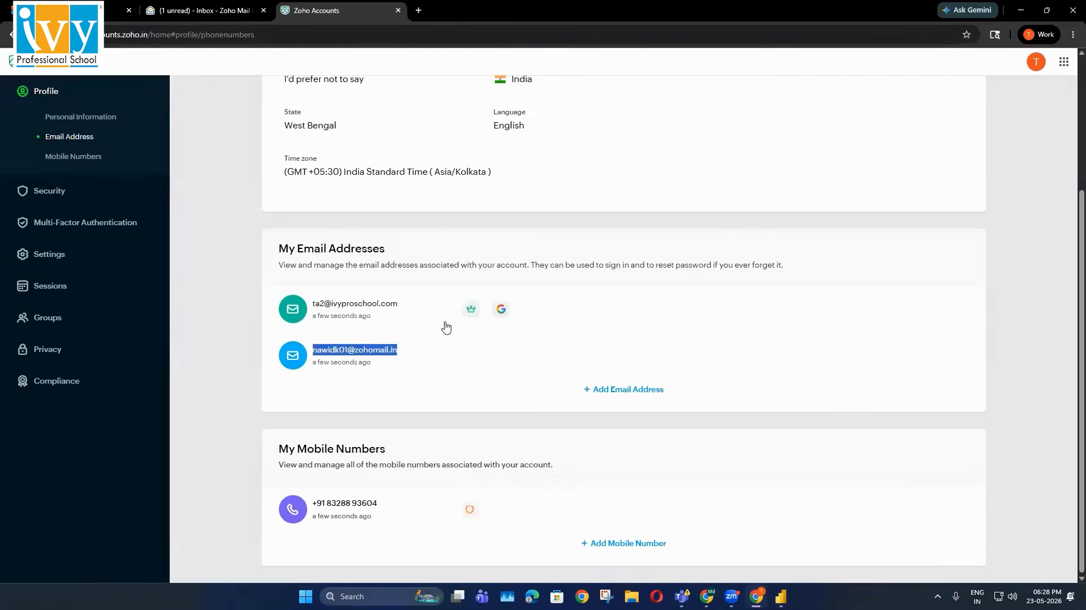
key(alt+Tab)
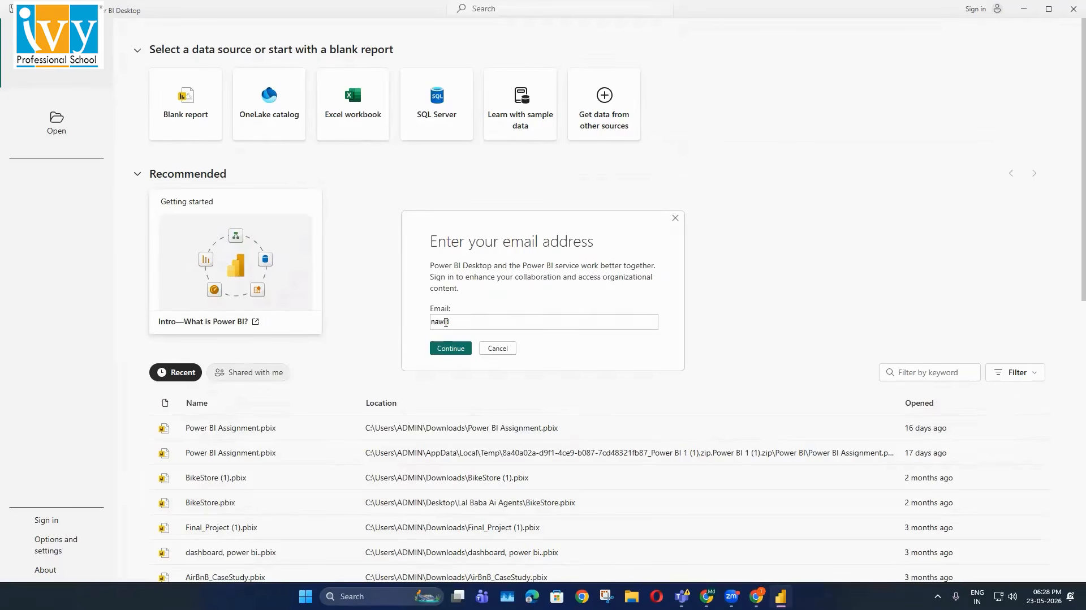
key(ctrl+a)
key(BackSpace)
key(alt+Tab)
key(alt+Tab)
key(alt+Tab)
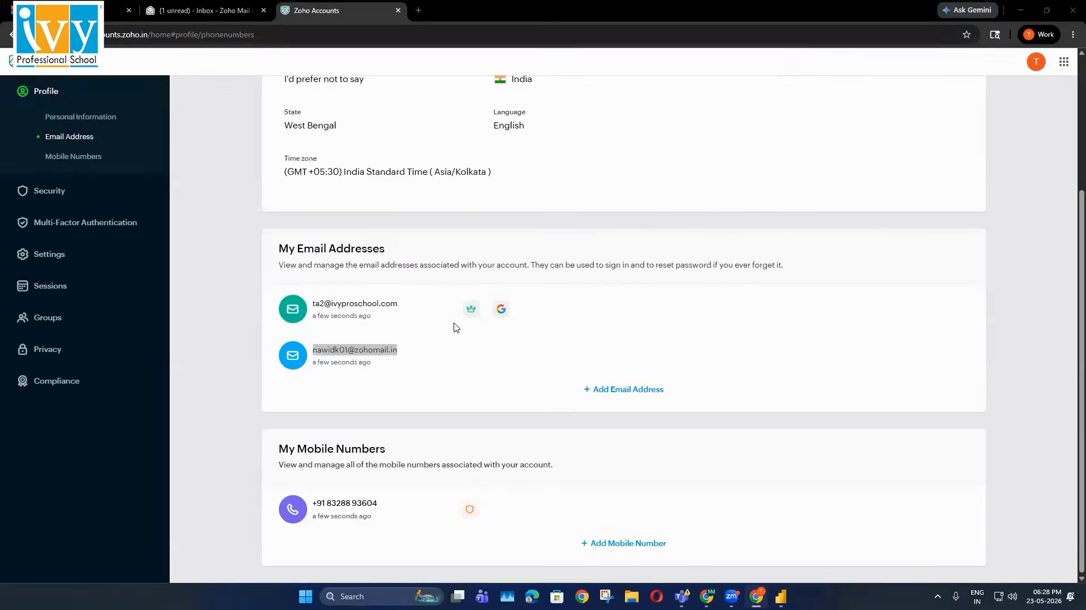
key(alt+Tab)
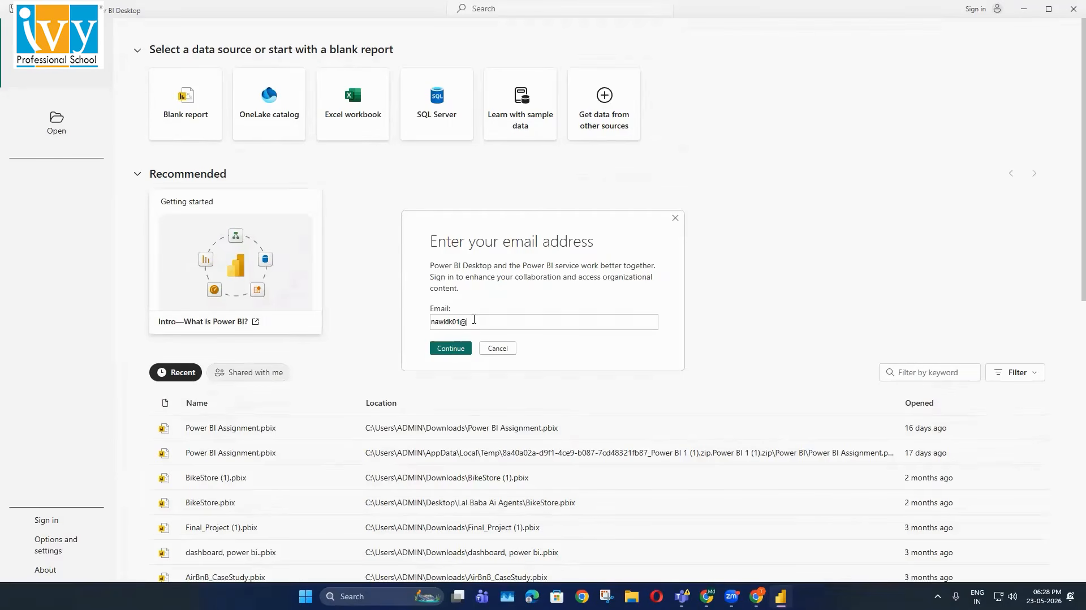
click(465, 346)
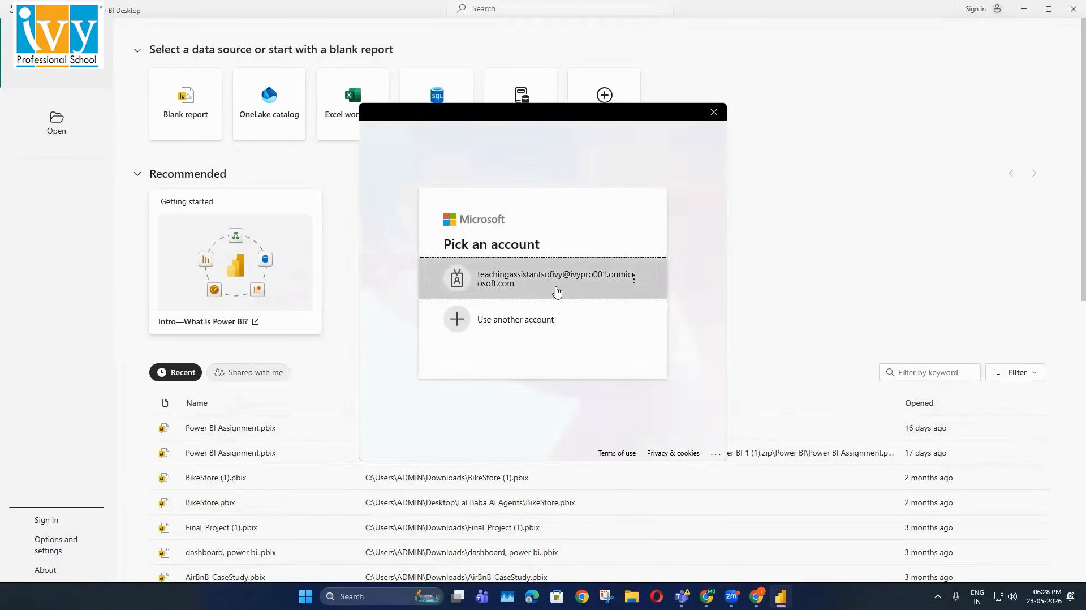
Use another account, paste the new Zoho Mail address, then enter the account password and sign in
click(538, 322)
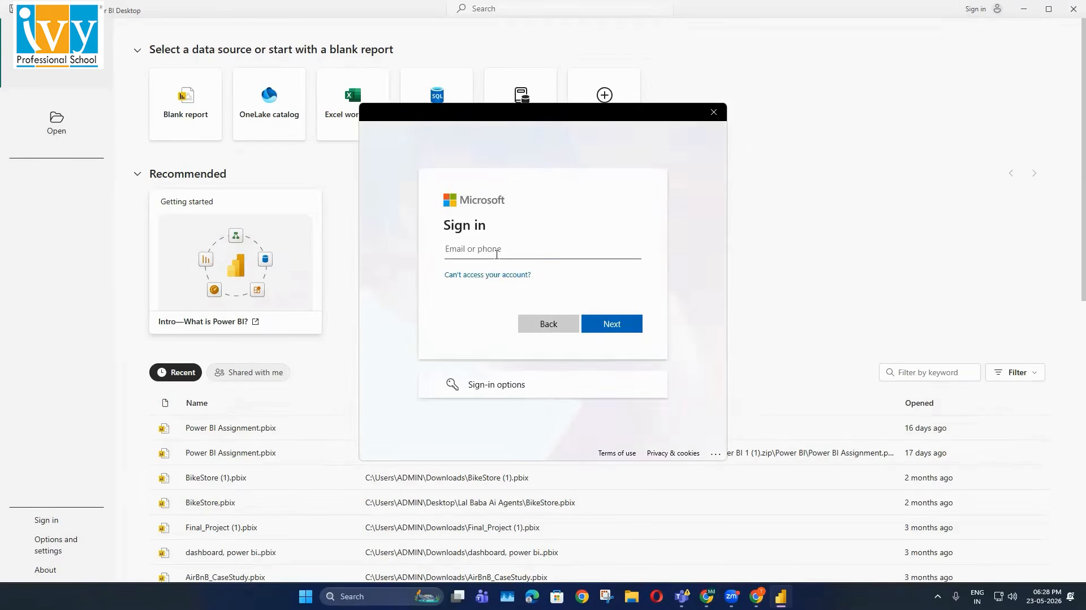
key(ctrl+v)
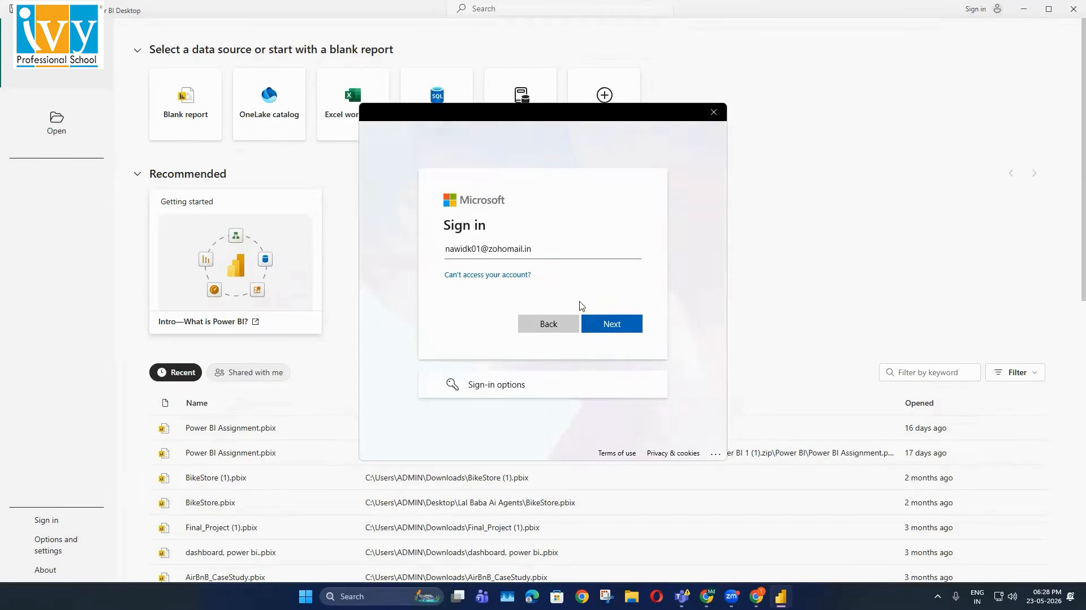
click(595, 327)
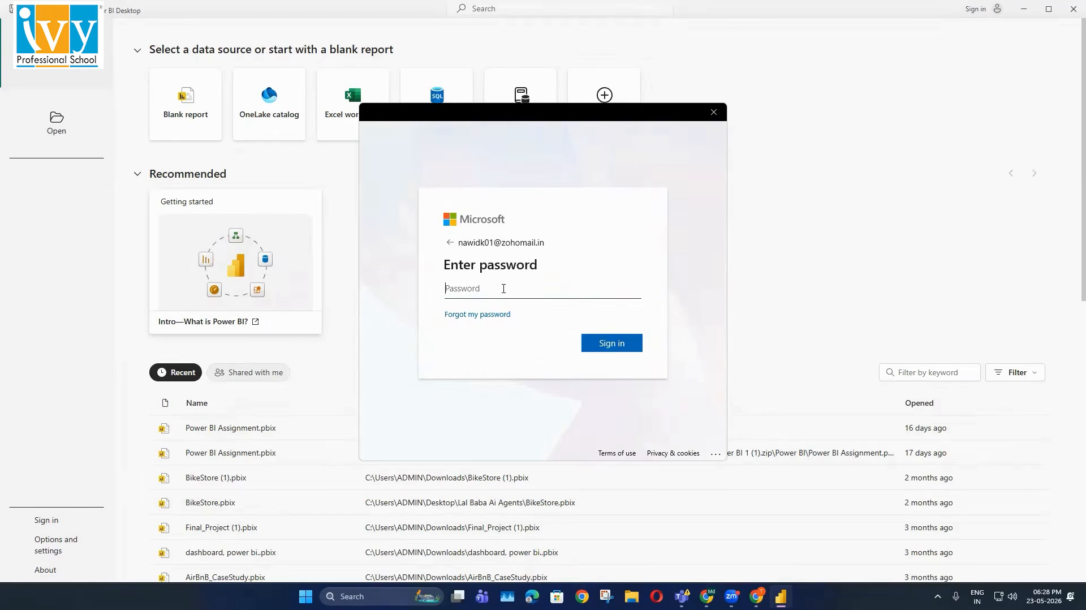
key(ctrl+v)
key(Return)
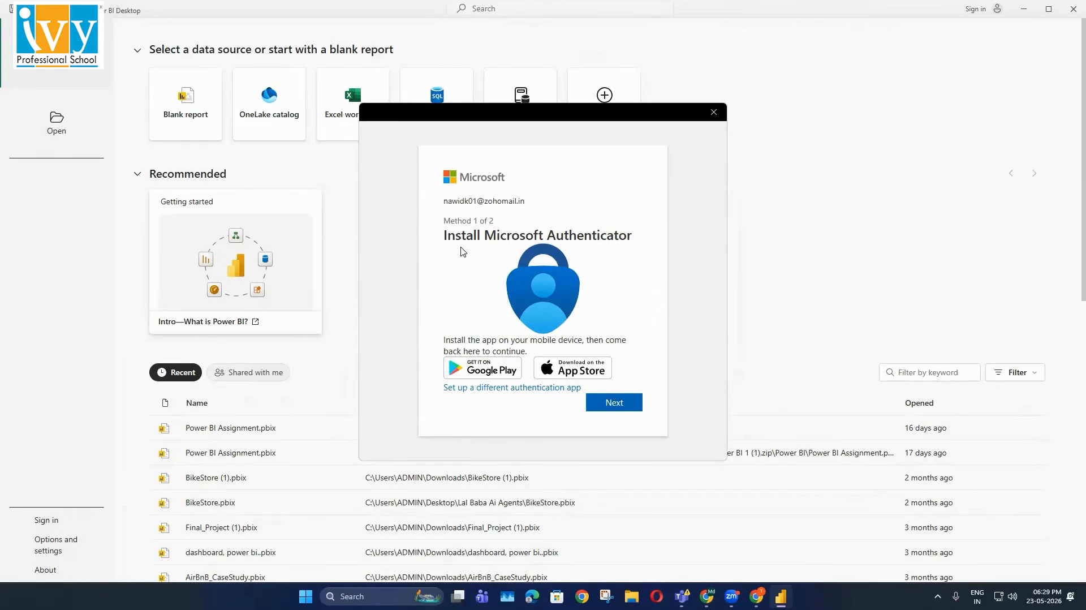
Register Microsoft Authenticator by scanning the QR code and approving the sign-in in the app
click(623, 405)
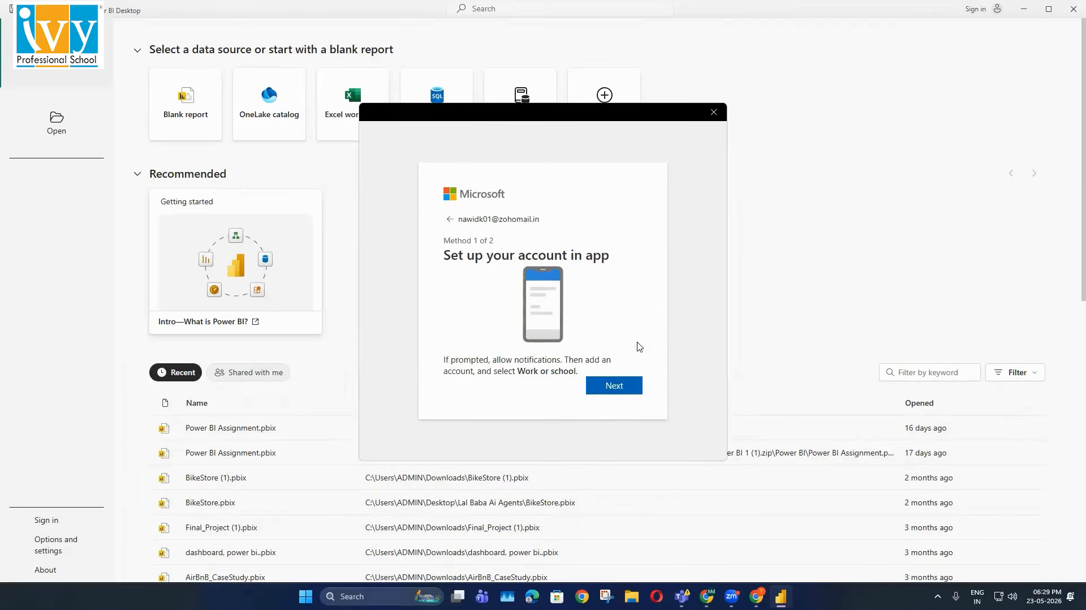
click(634, 387)
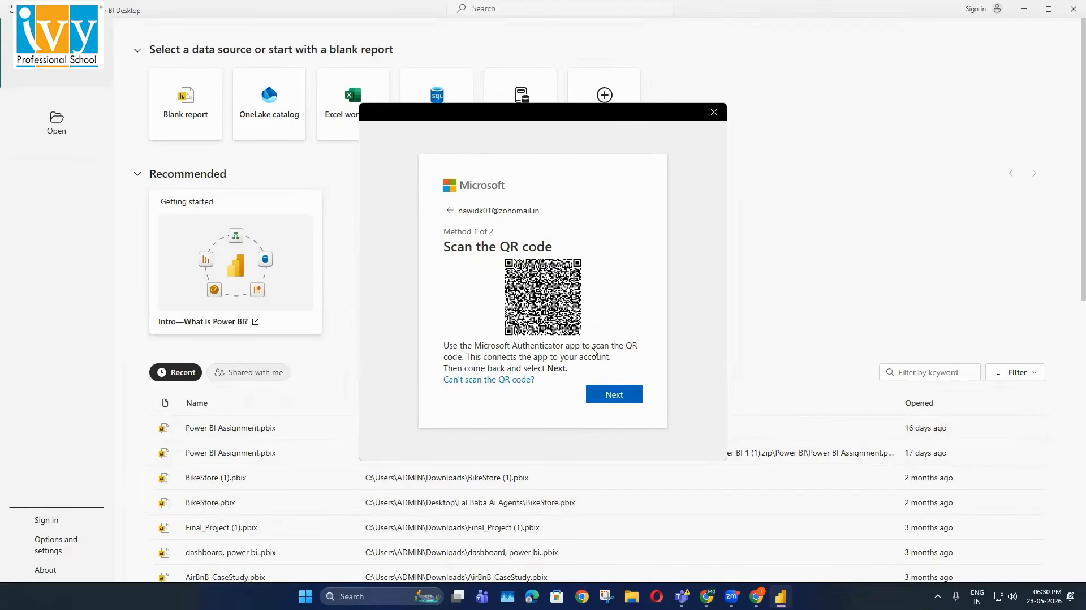
click(615, 393)
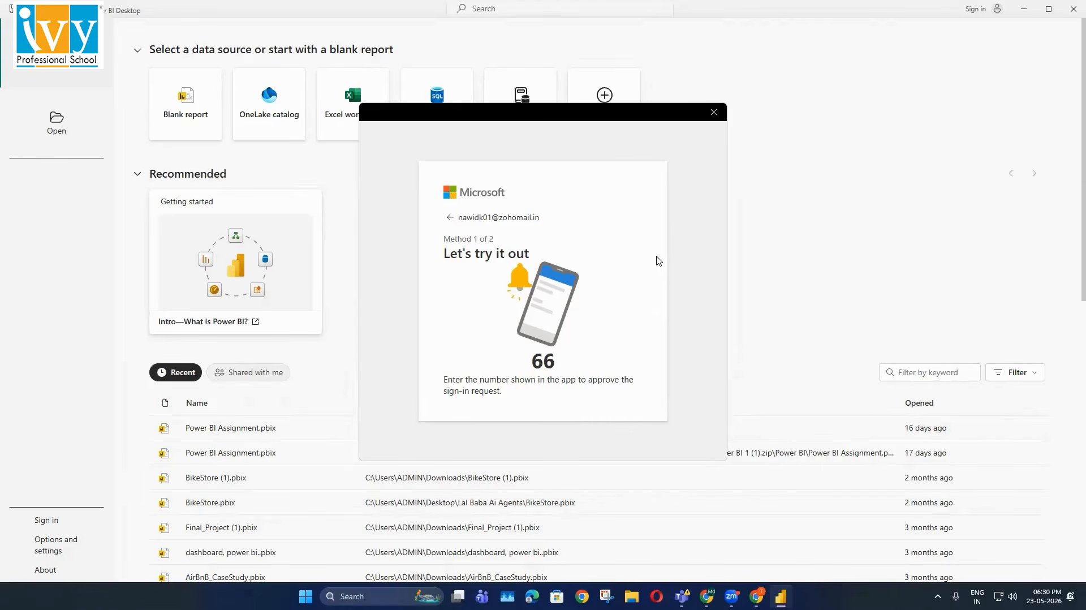
click(630, 386)
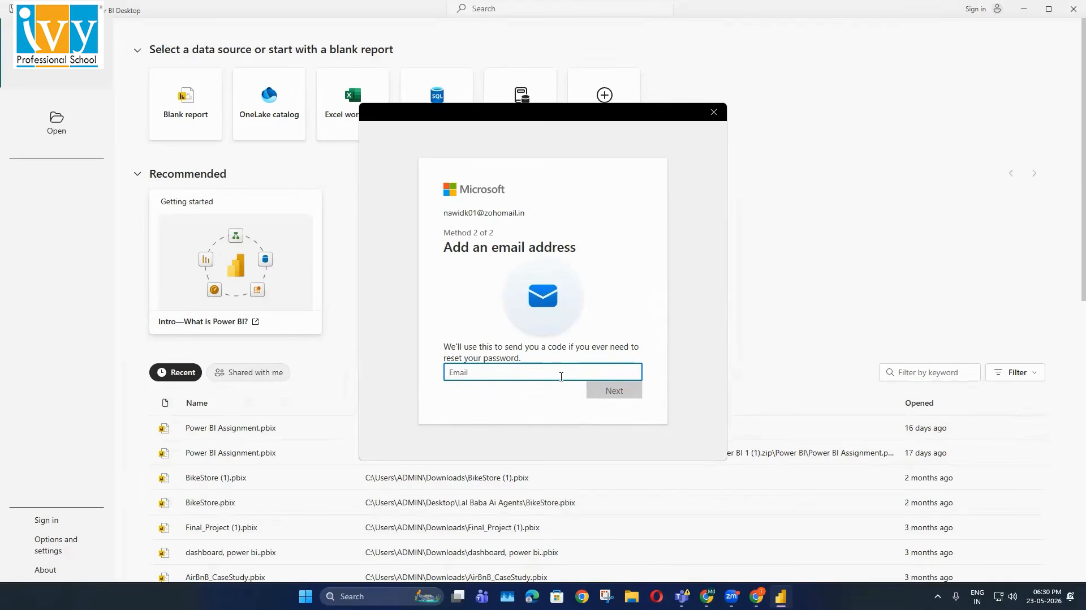
Copy the other email address from the Zoho Accounts page after the first pasted address is rejected
key(alt+Tab)
key(ctrl+v)
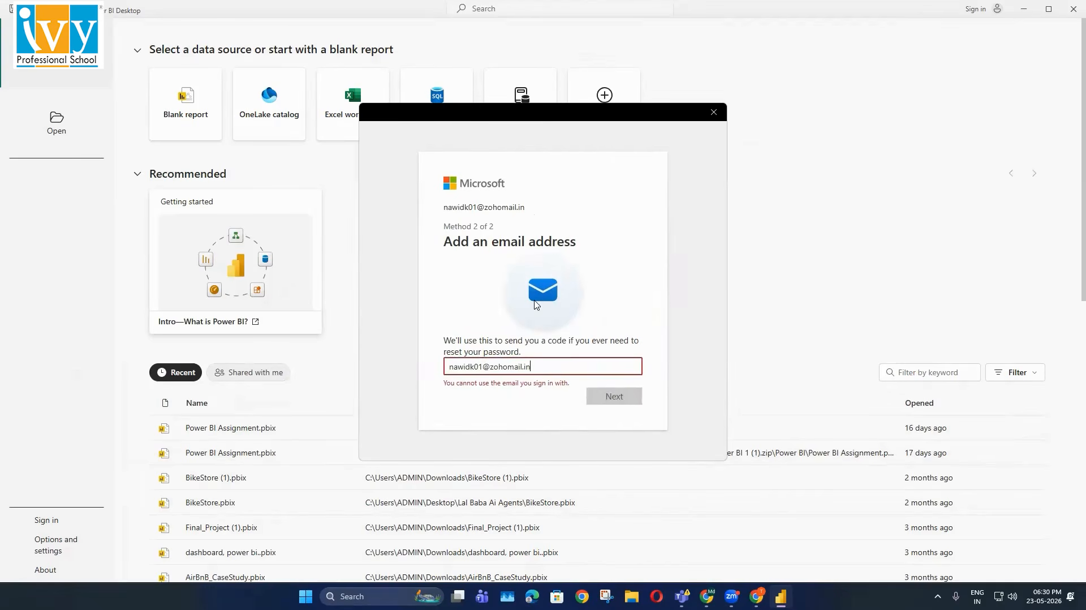
key(alt+Tab)
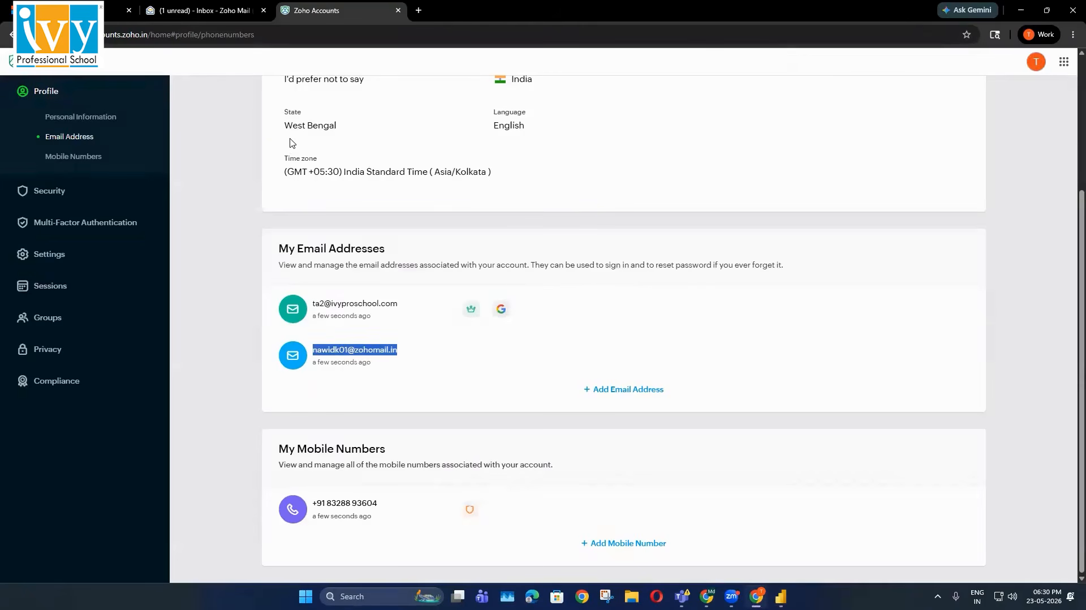
drag(398, 309, 315, 307)
key(ctrl+c)
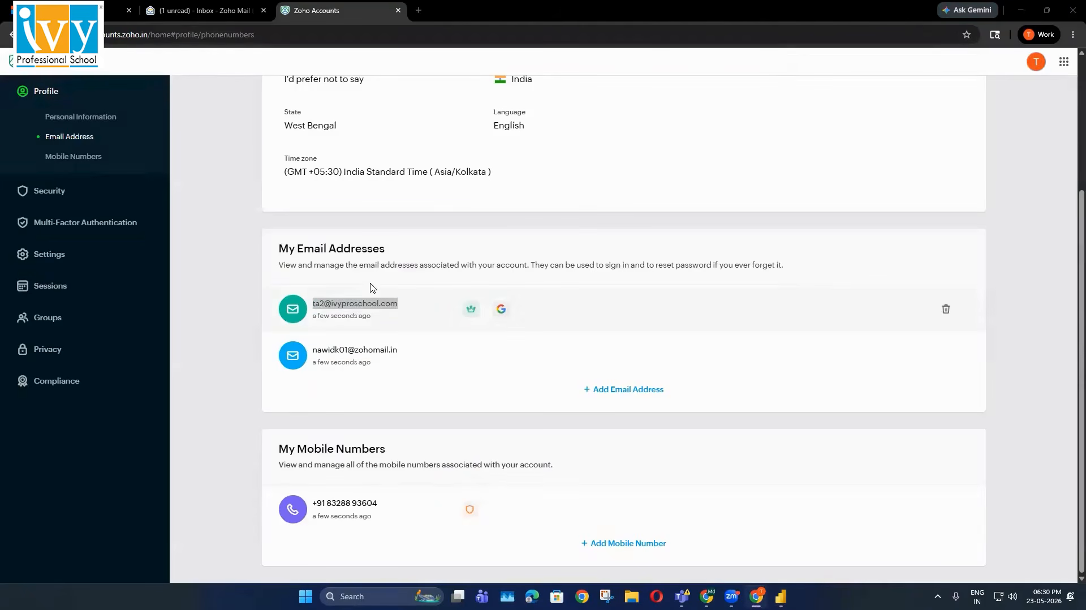
key(alt+Tab)
Submit the other address as the recovery email, verify it, and view the signed-in account details
key(ctrl+a)
key(ctrl+v)
click(603, 396)
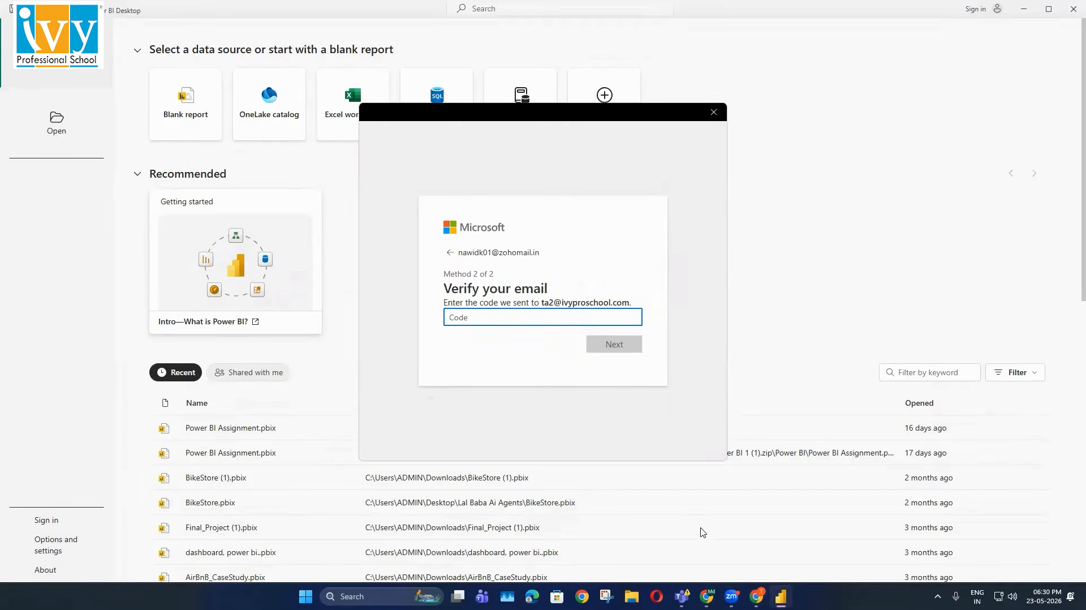
key(alt+Tab)
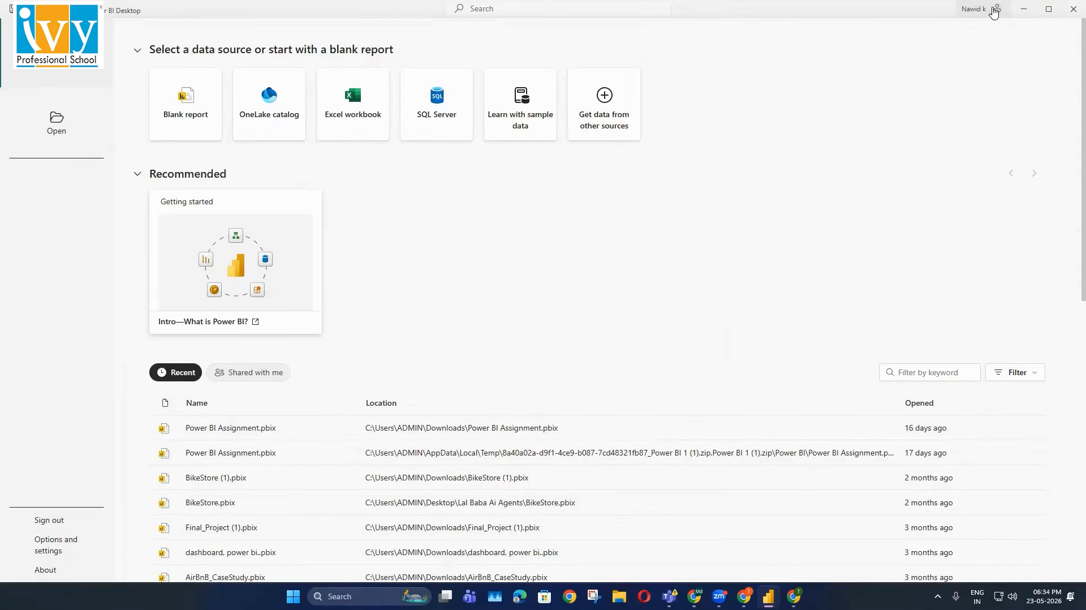
click(978, 8)
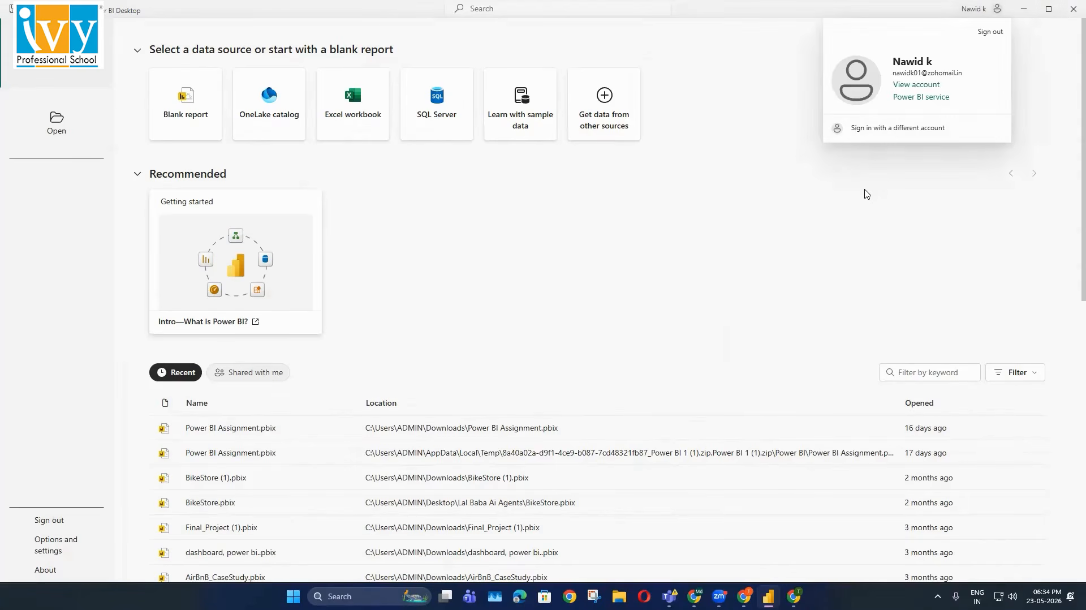